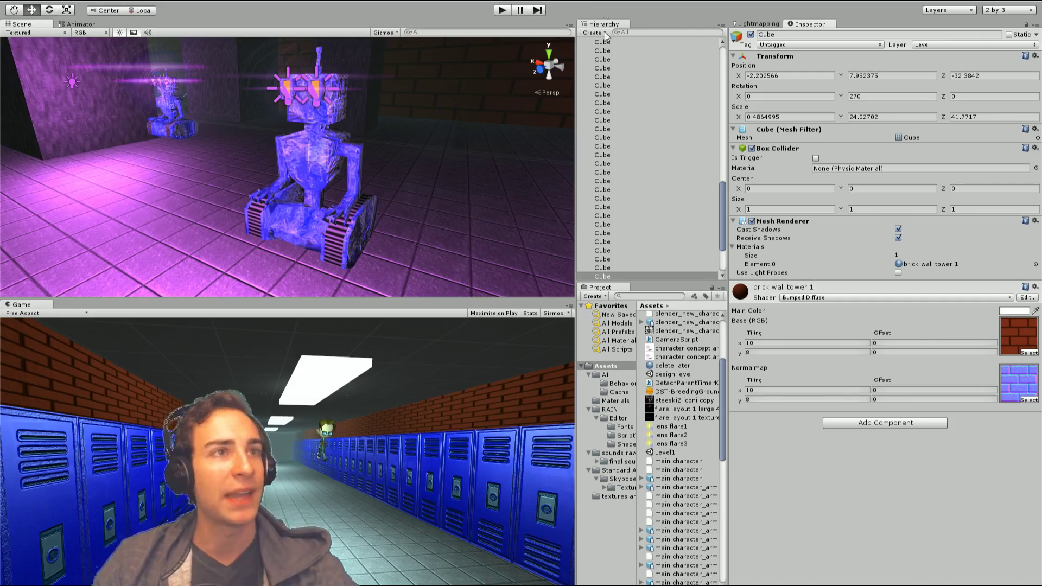
- Play-test the level by starting play mode and running the character down the locker hallway into the large robot room
{"action": "left_click", "coordinate": [500, 10]}
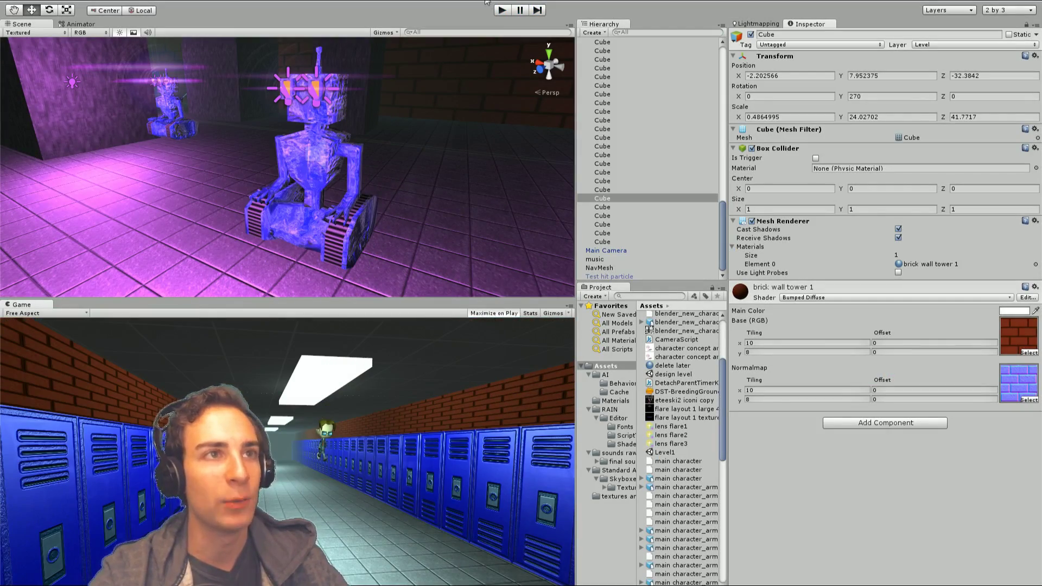
{"action": "left_click", "coordinate": [496, 9]}
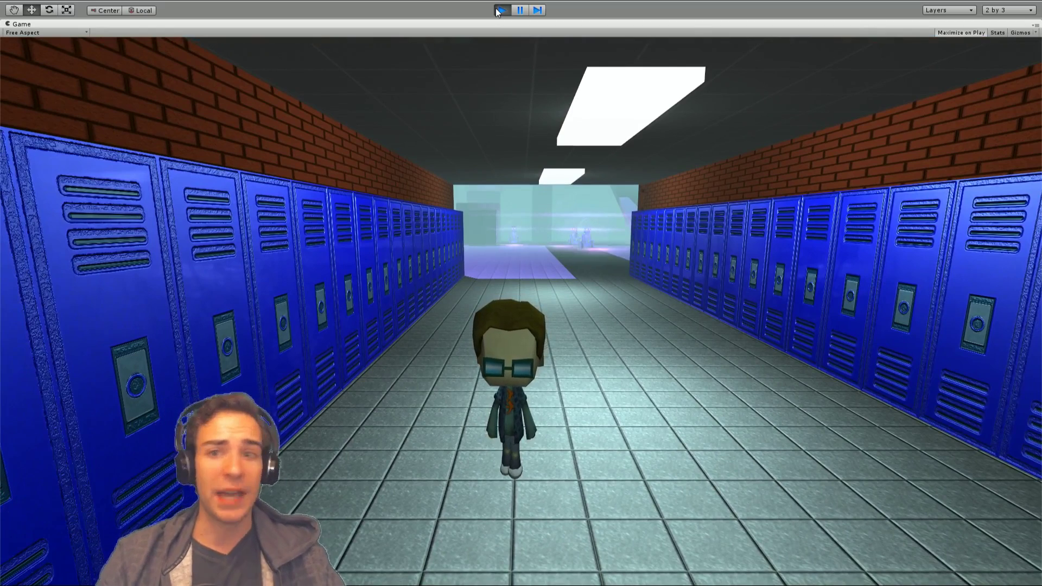
{"action": "key", "text": "a"}
{"action": "key", "text": "Up"}
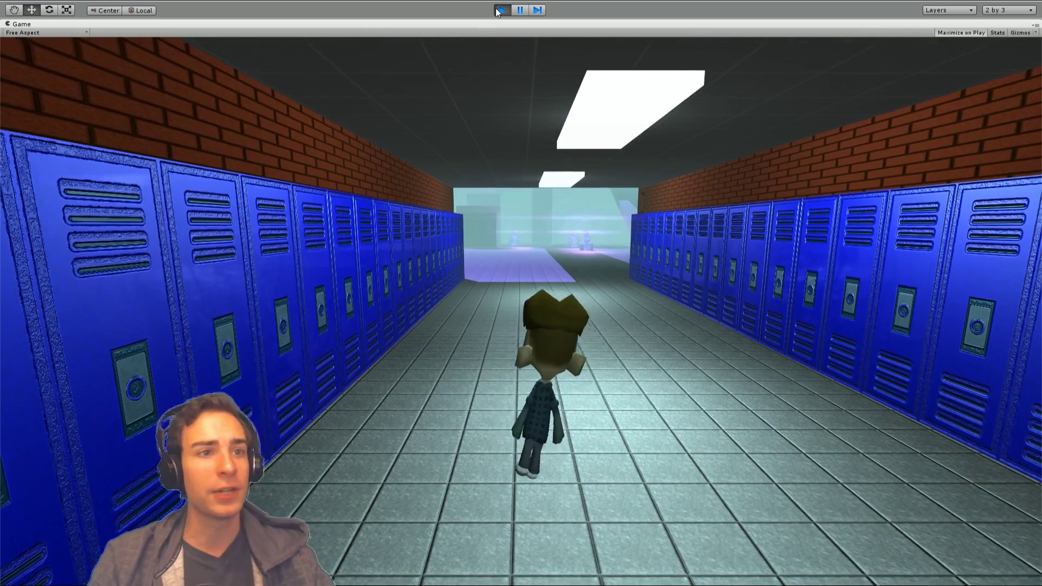
{"action": "key", "text": "Up"}
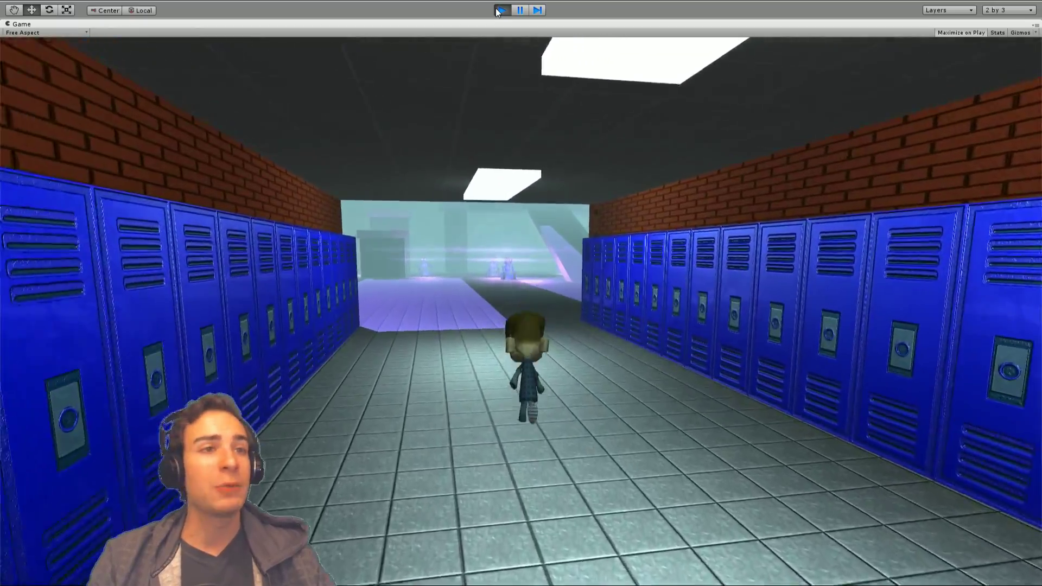
{"action": "key", "text": "Up"}
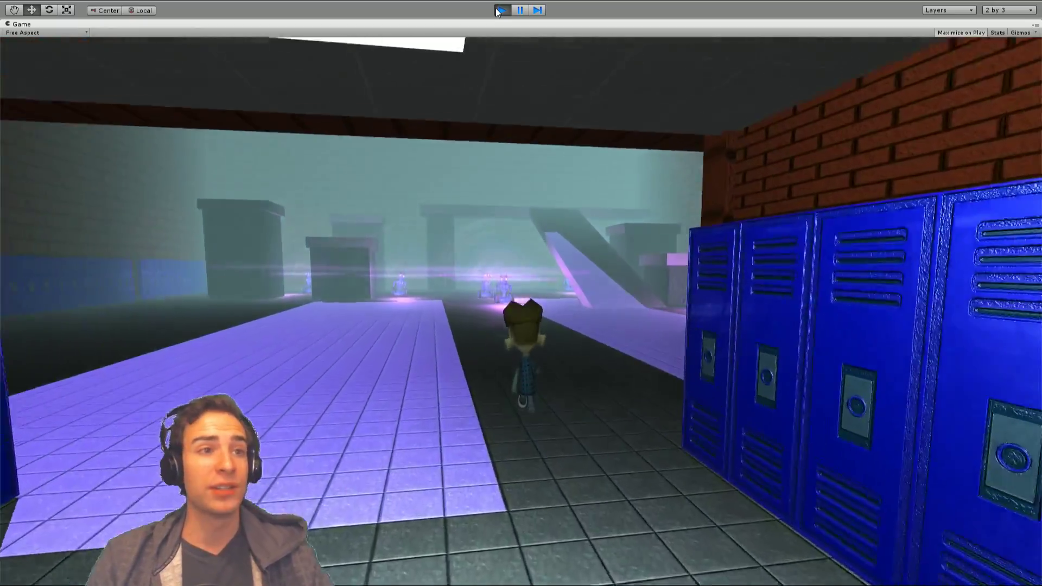
{"action": "key", "text": "Up"}
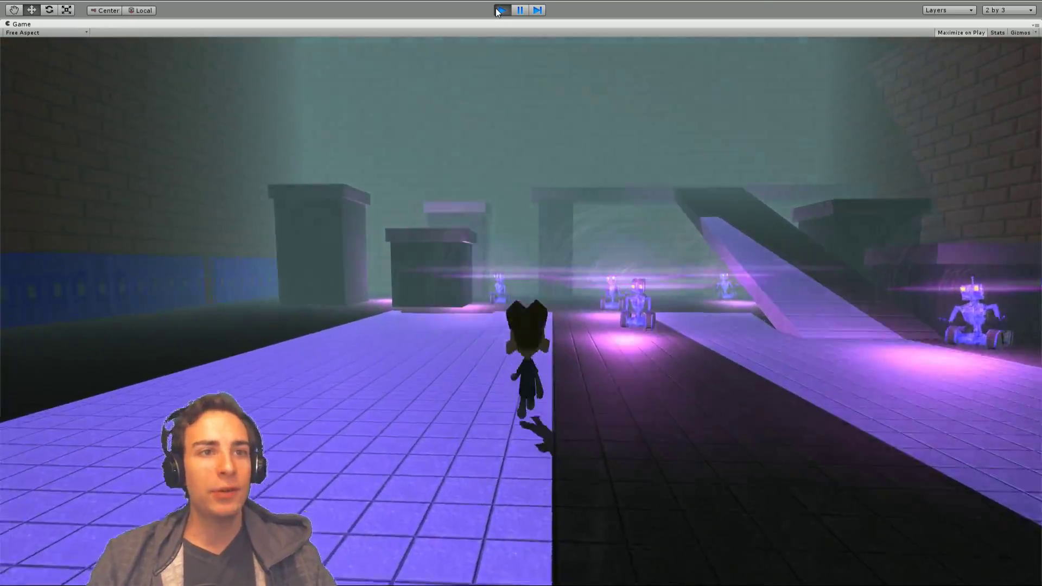
{"action": "key", "text": "Up"}
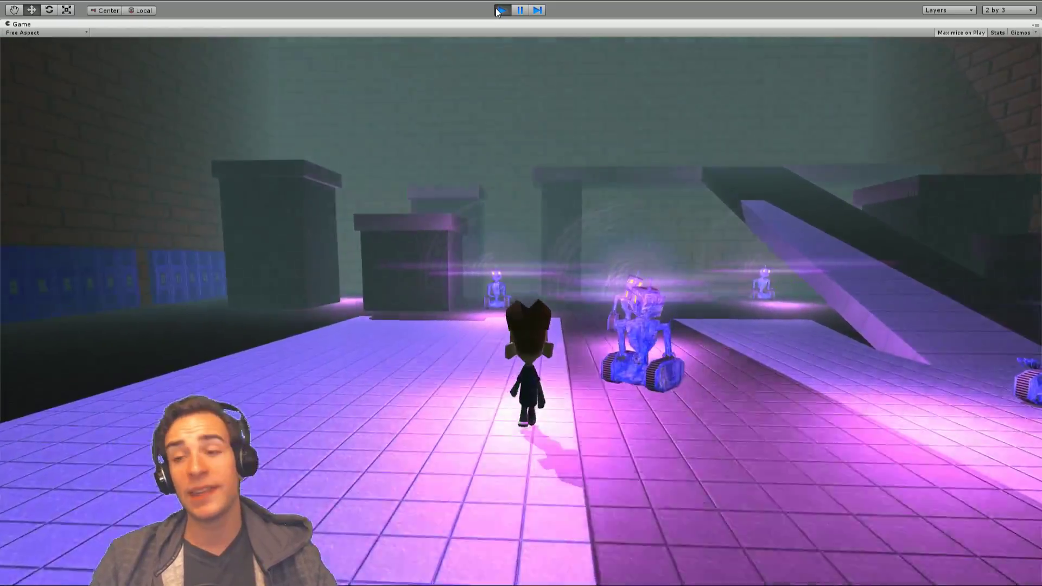
- Circle the character around the open floor so the robots give chase, testing enemy pursuit
{"action": "key", "text": "Left"}
{"action": "key", "text": "Up"}
{"action": "key", "text": "Right"}
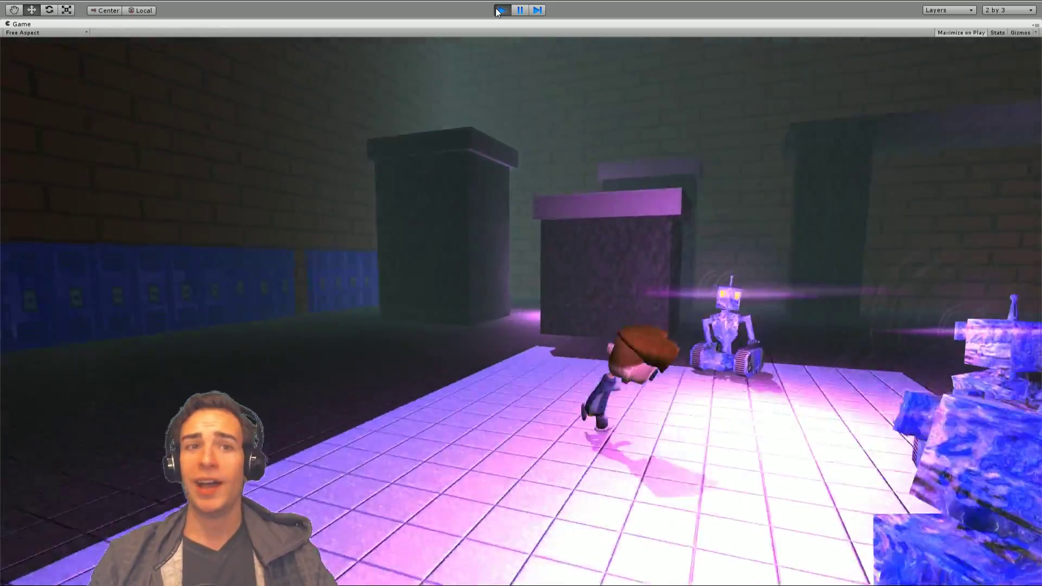
{"action": "key", "text": "Up"}
{"action": "key", "text": "Right"}
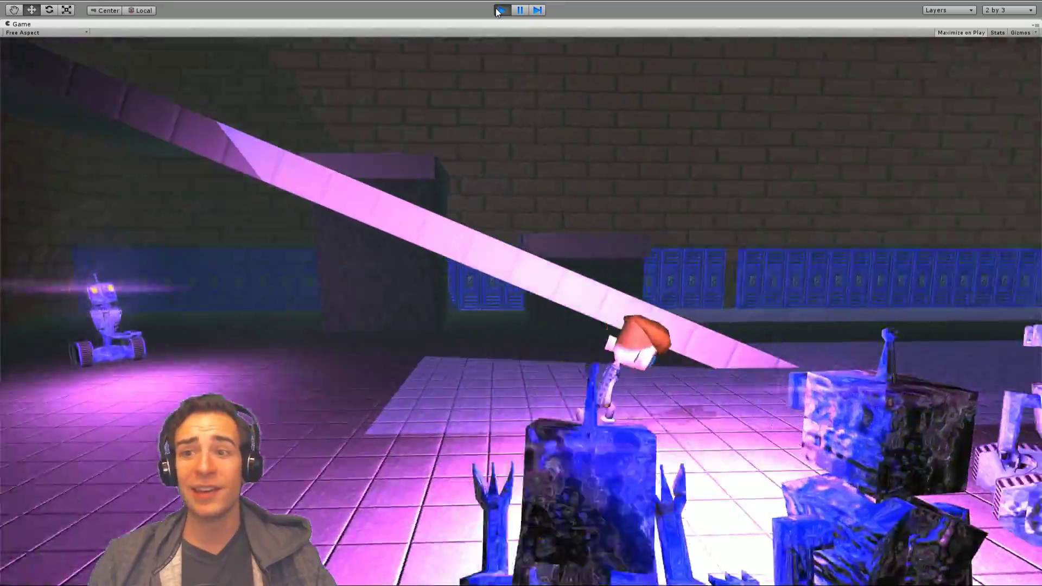
{"action": "key", "text": "Up"}
{"action": "key", "text": "Right"}
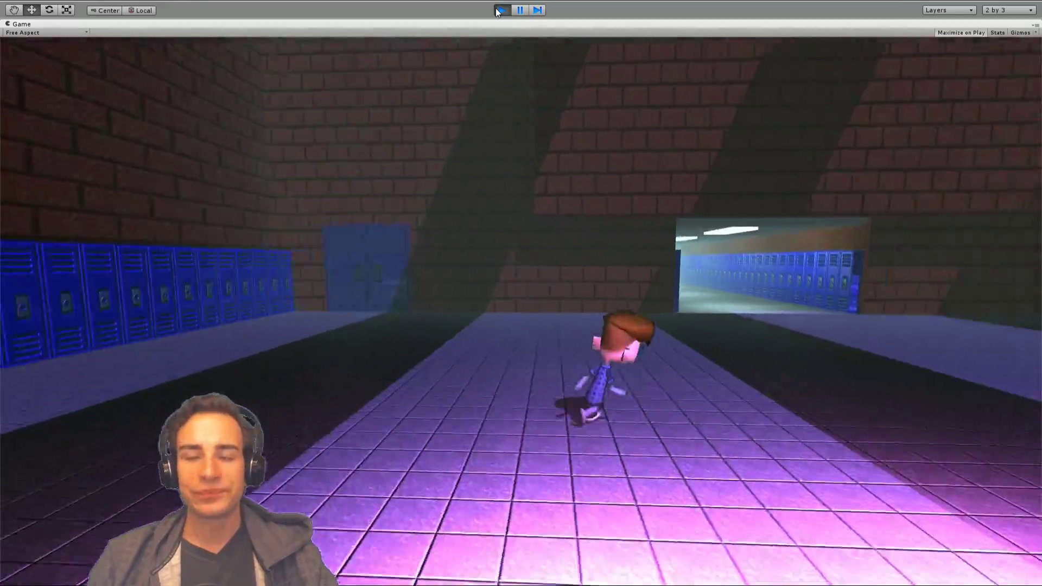
{"action": "key", "text": "Up"}
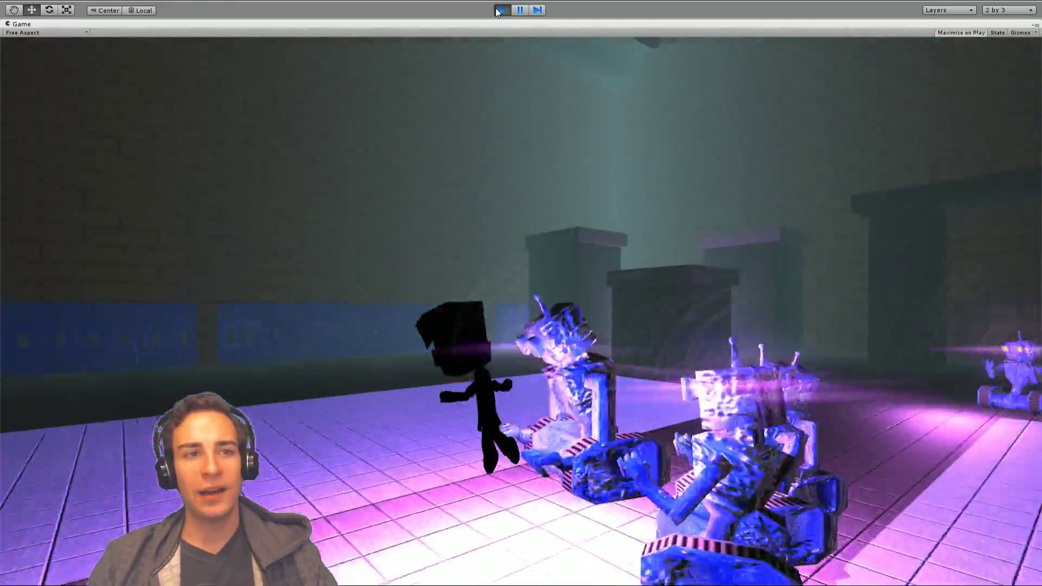
- Steer the character past the clustered robots toward the stone blocks at the far end of the room
{"action": "key", "text": "Left"}
{"action": "key", "text": "Right"}
{"action": "key", "text": "Right"}
{"action": "key", "text": "Up"}
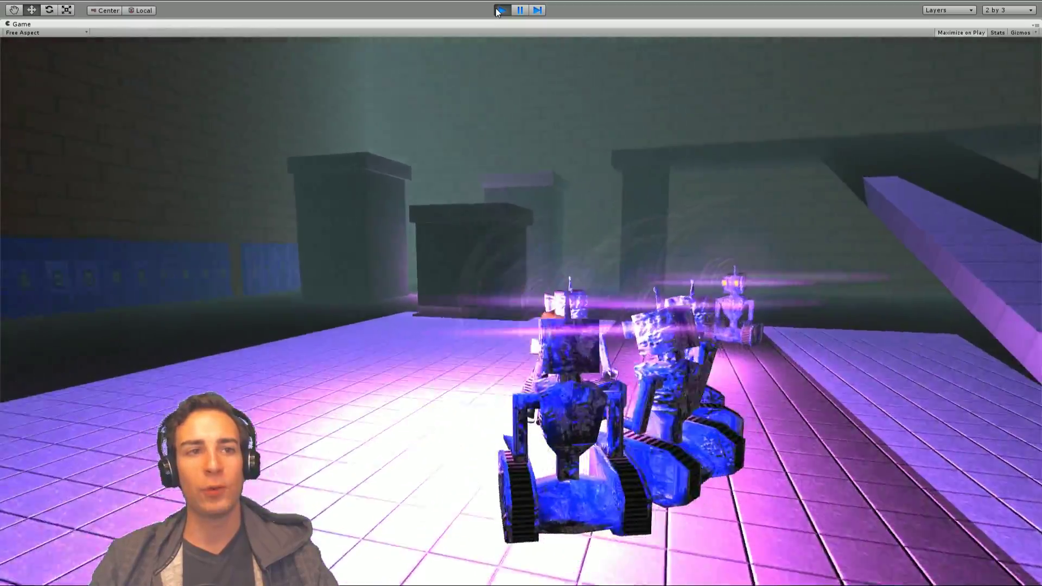
{"action": "key", "text": "Up"}
{"action": "key", "text": "Right"}
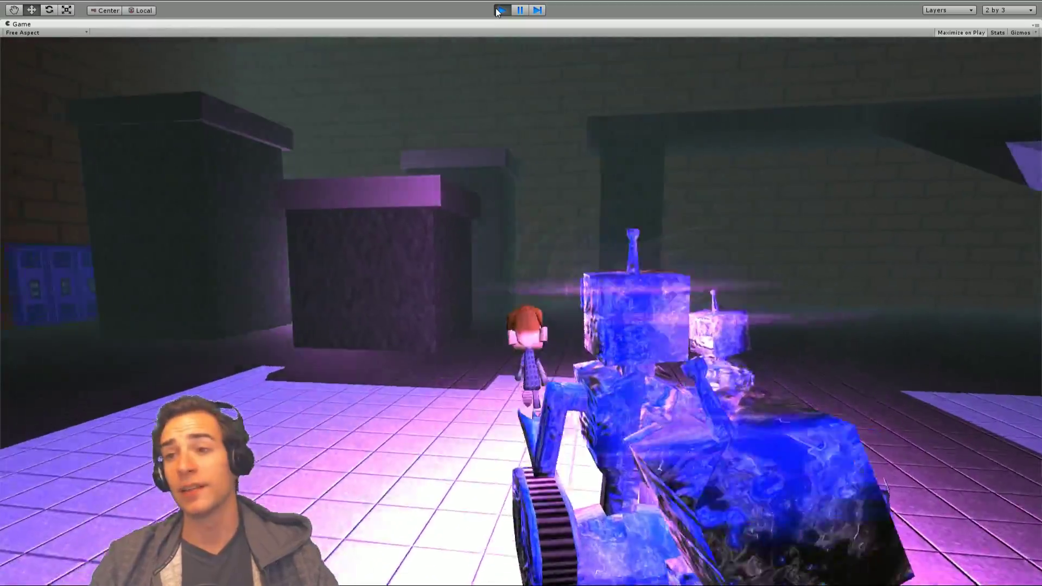
- Jump clear of the robots and run the character up the ramp and along the raised platform
{"action": "key", "text": "space"}
{"action": "key", "text": "Left"}
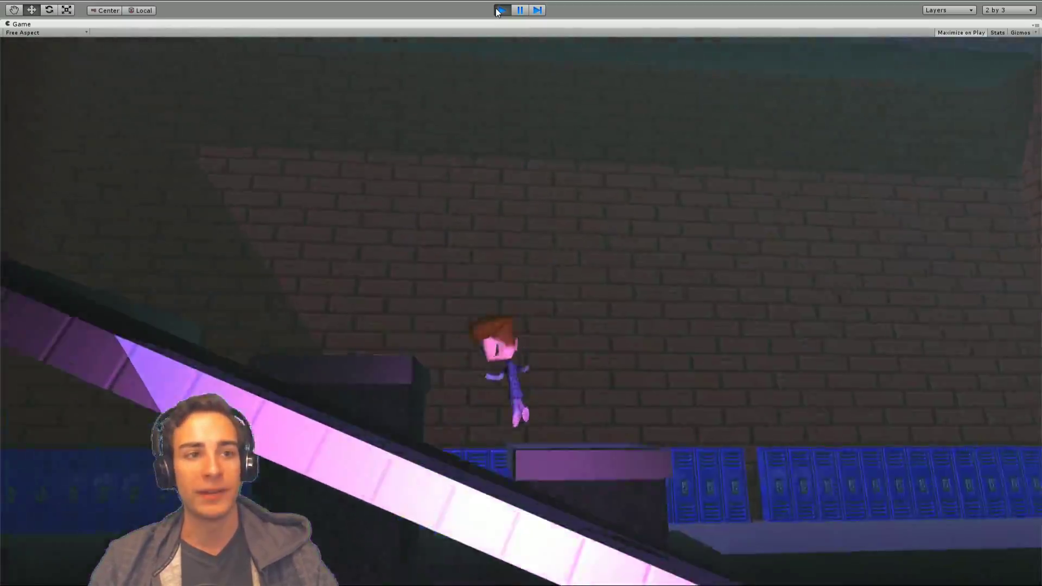
{"action": "key", "text": "Up"}
{"action": "key", "text": "Up"}
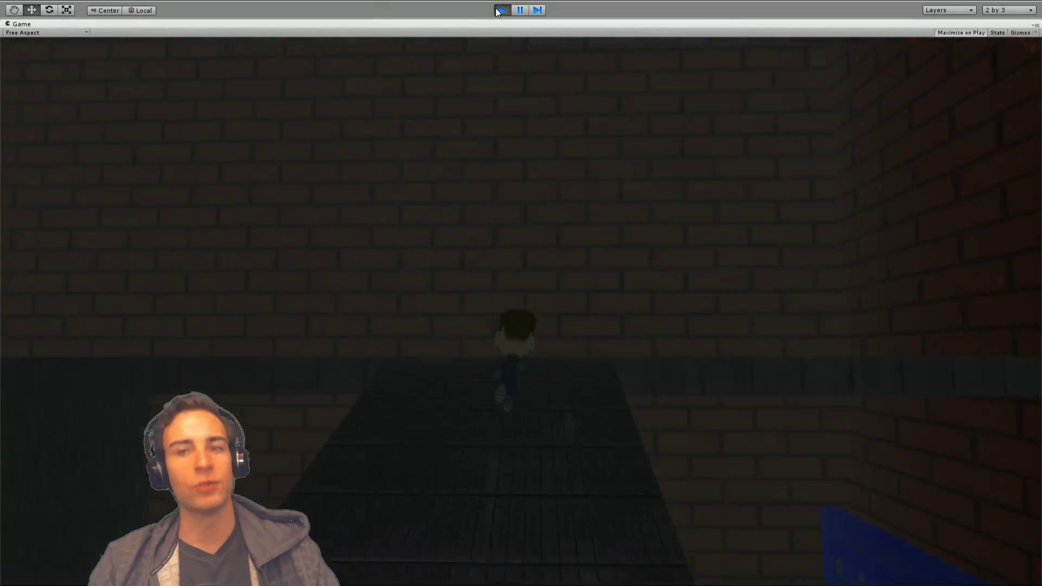
{"action": "key", "text": "Left"}
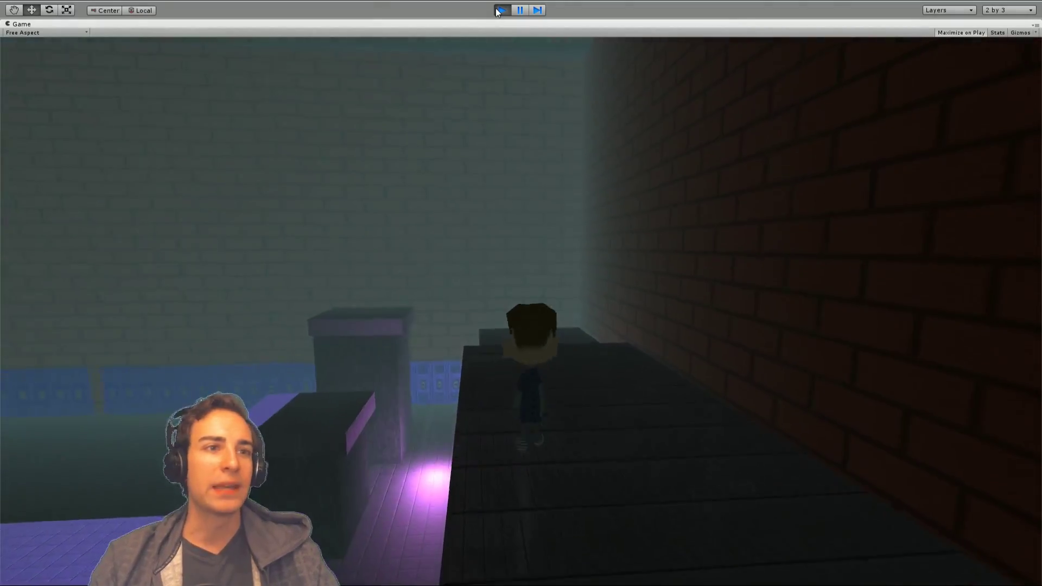
{"action": "key", "text": "Up"}
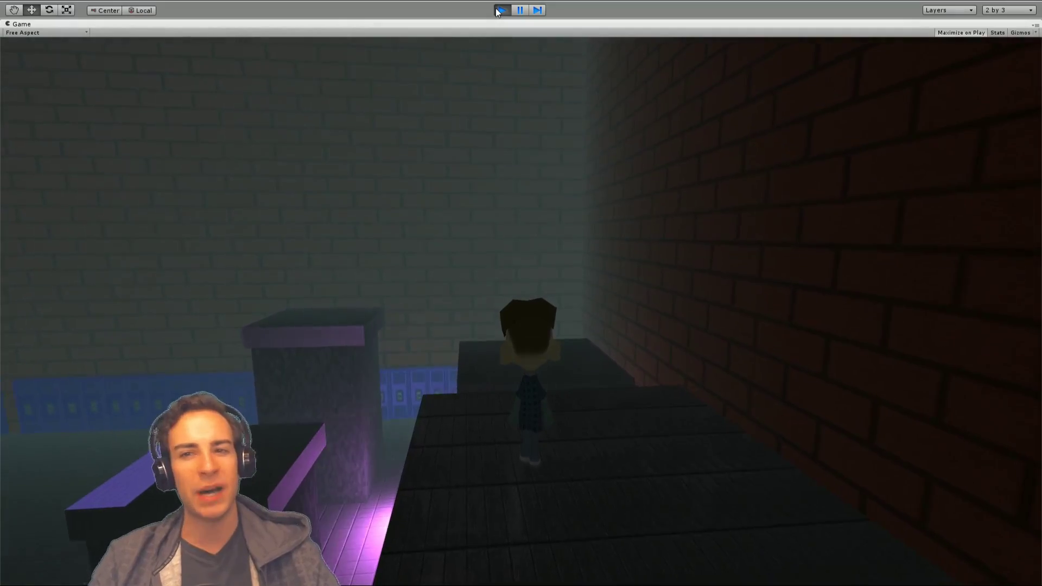
- Test platforming by jumping from the raised platform to the tall block and back
{"action": "key", "text": "Left"}
{"action": "key", "text": "space"}
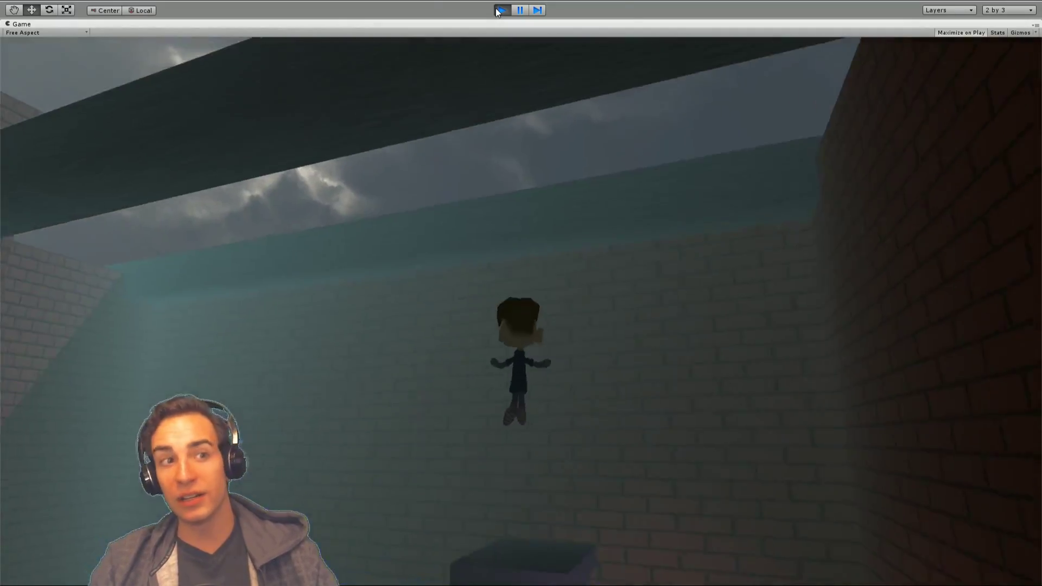
{"action": "key", "text": "space"}
{"action": "key", "text": "Right"}
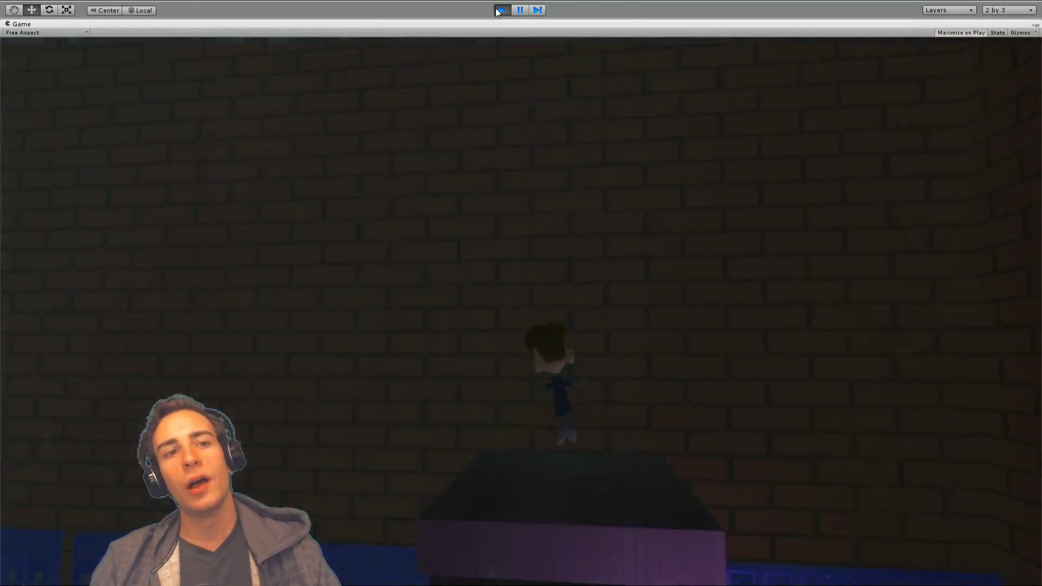
{"action": "key", "text": "Right"}
{"action": "key", "text": "space"}
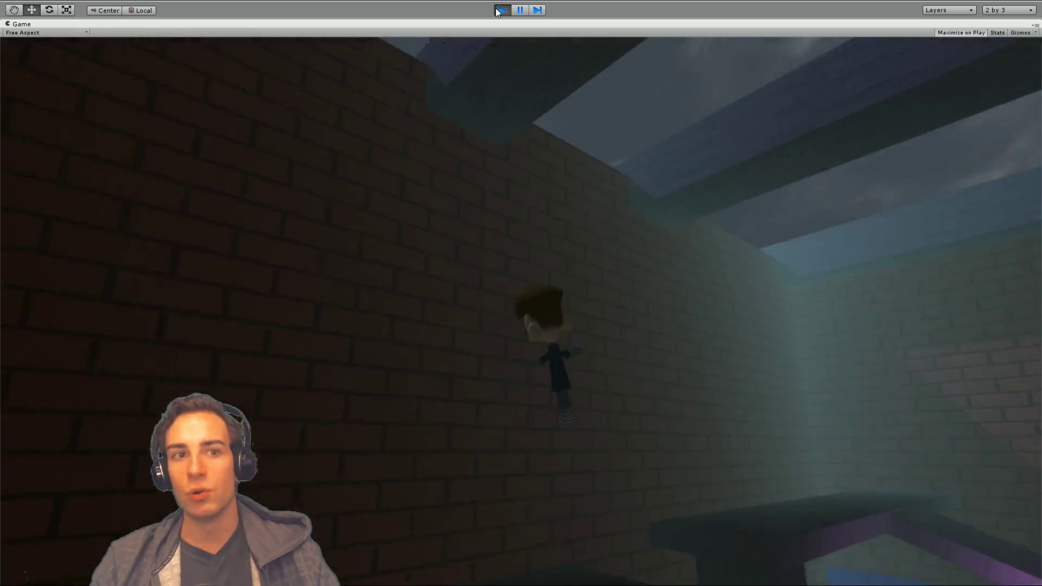
{"action": "key", "text": "space"}
{"action": "key", "text": "Up"}
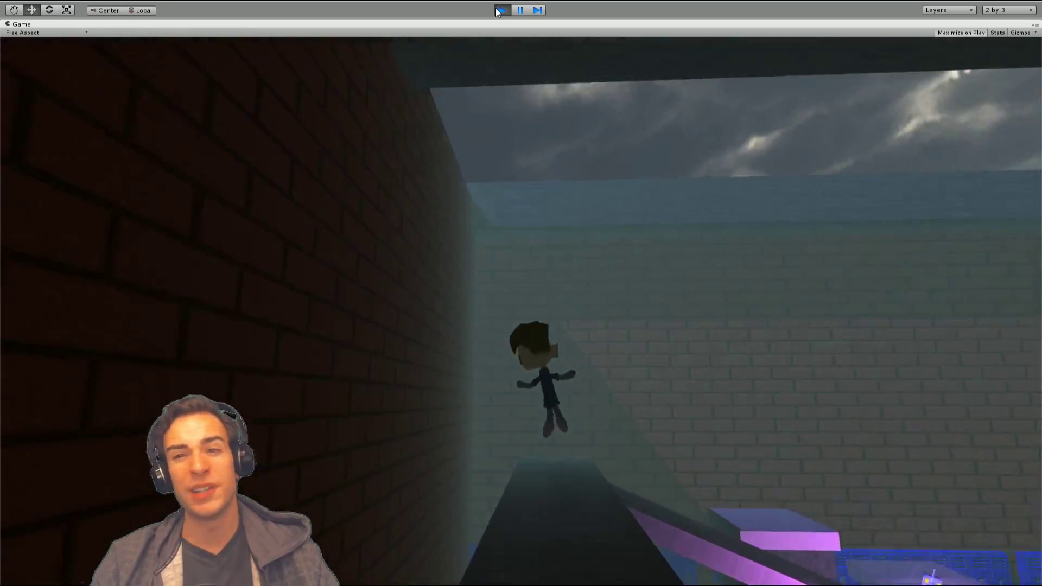
{"action": "key", "text": "Right"}
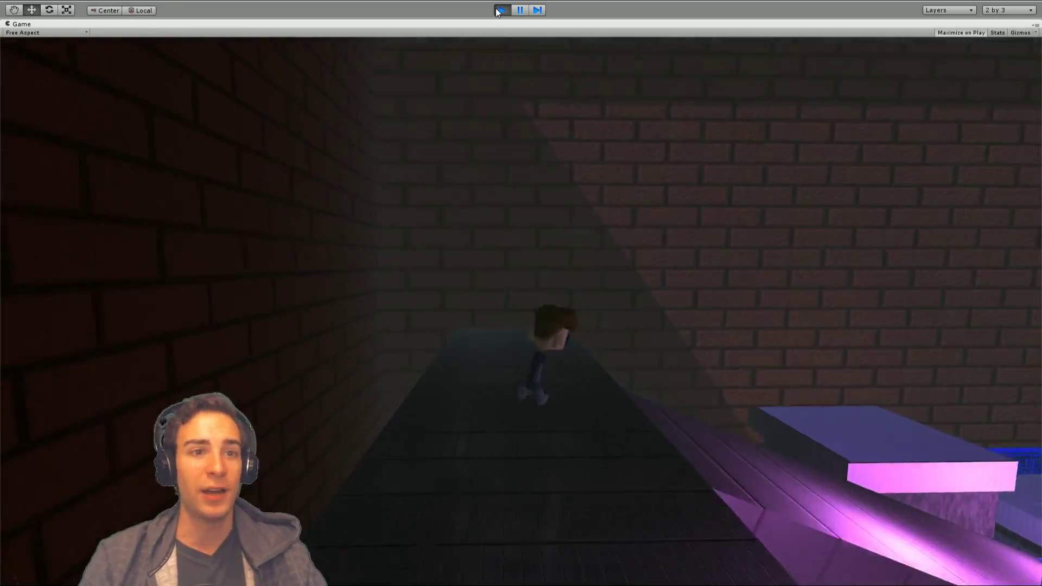
- Jump off the raised platform and run across the lower floor among the pursuing robots
{"action": "key", "text": "space"}
{"action": "key", "text": "Left"}
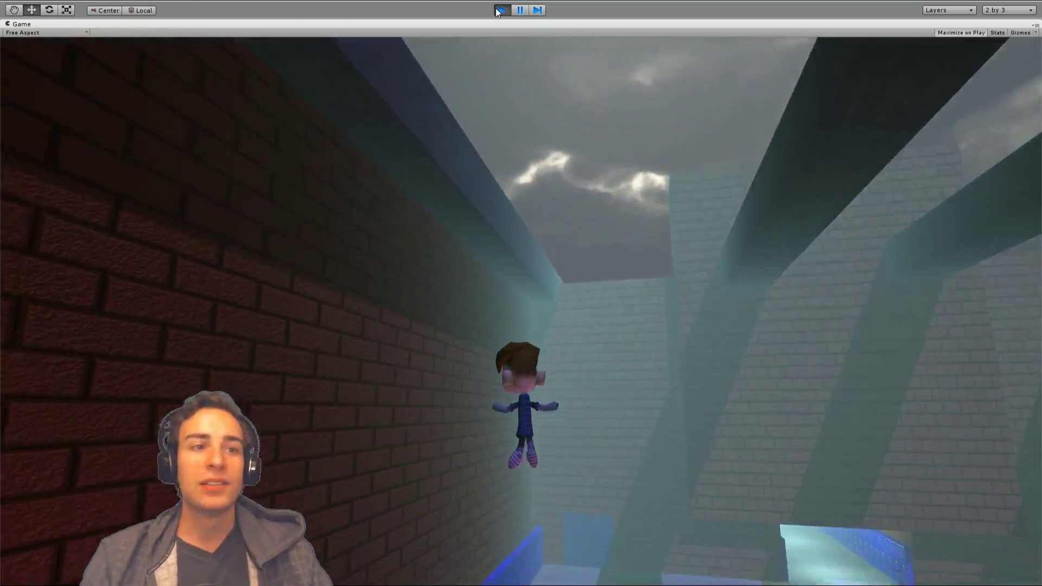
{"action": "key", "text": "Up"}
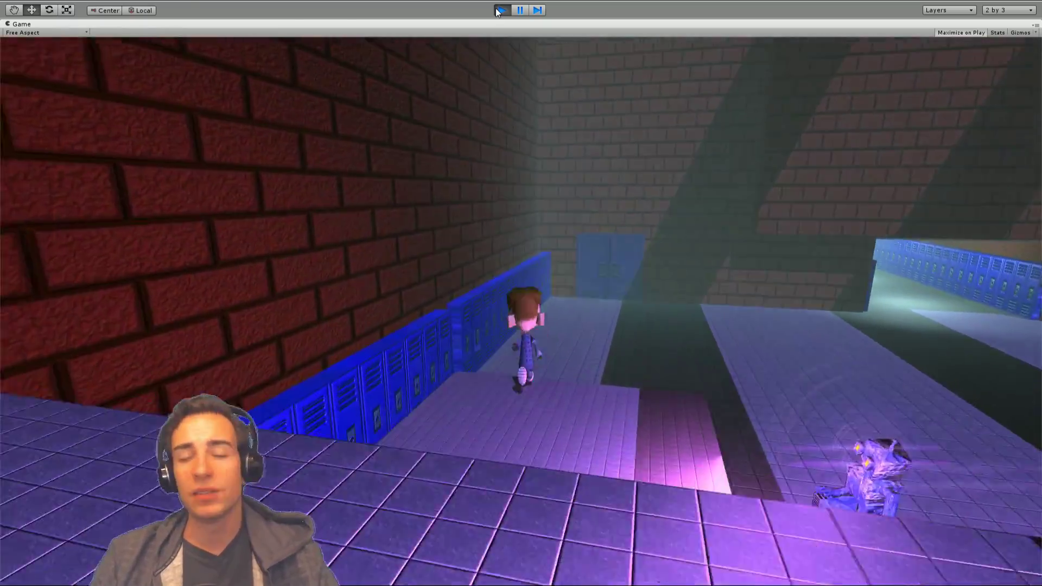
{"action": "key", "text": "Right"}
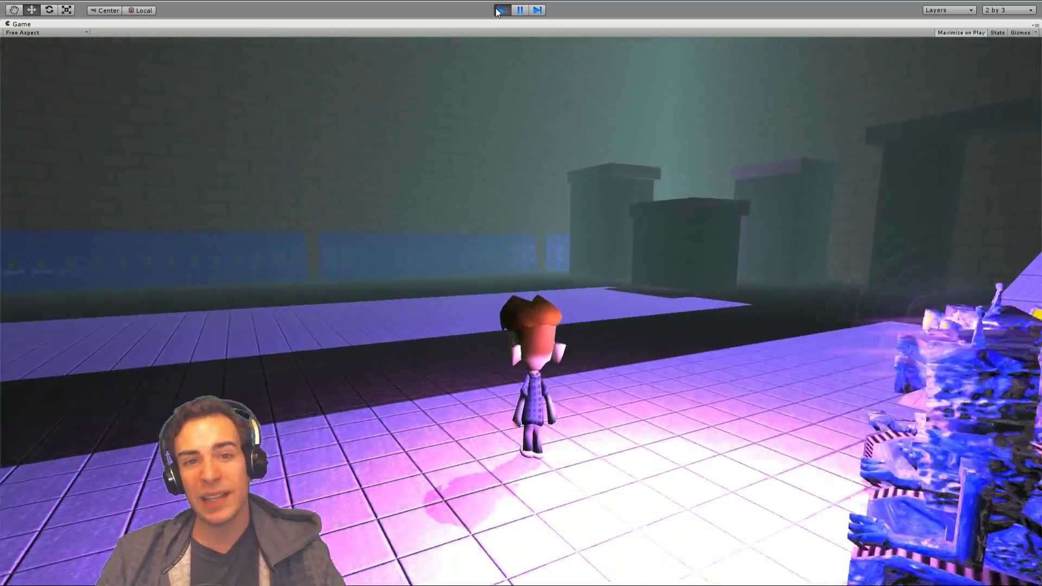
{"action": "key", "text": "Up"}
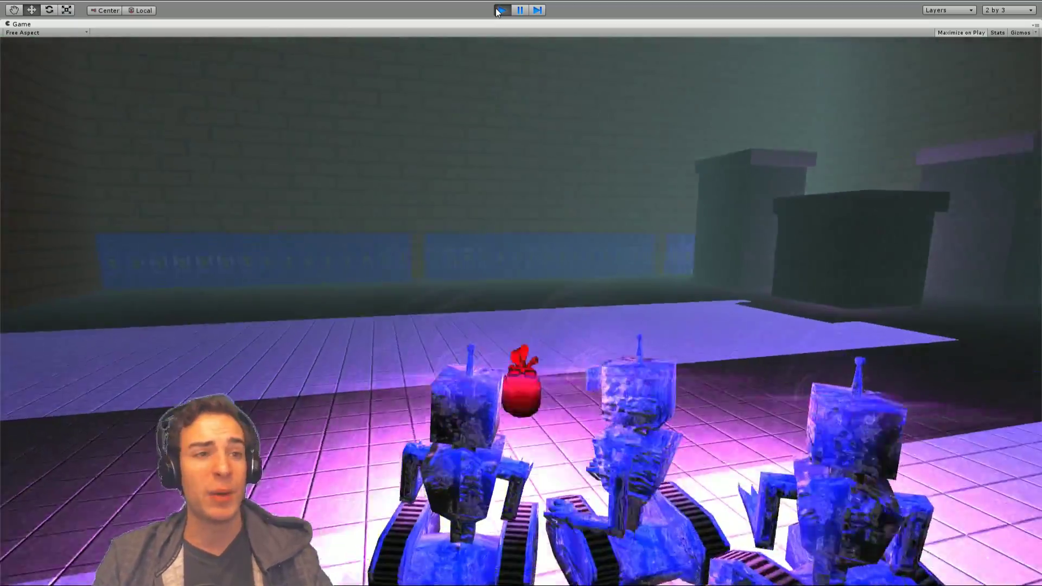
{"action": "key", "text": "Up"}
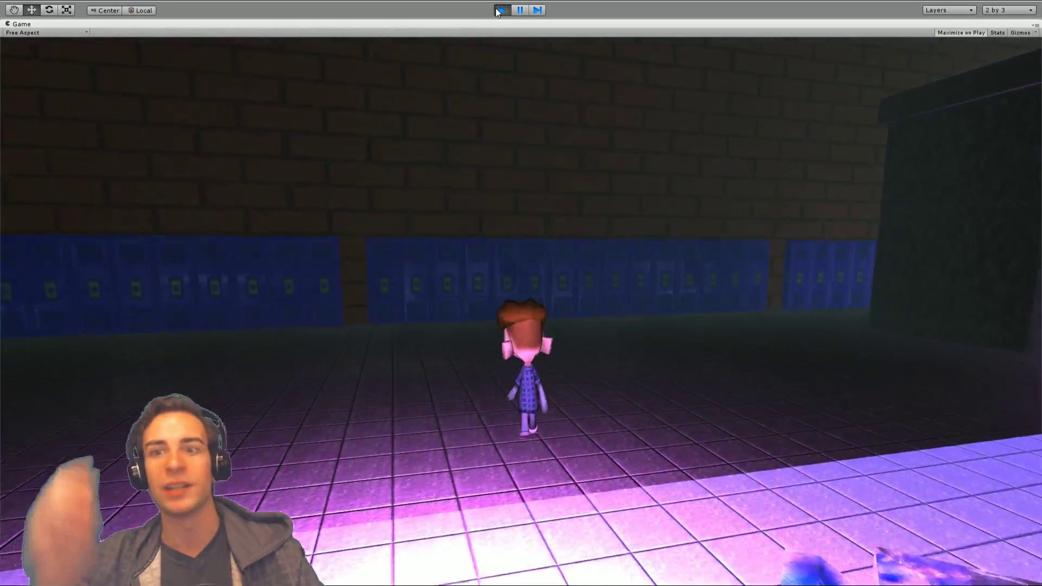
- Turn the character away from the far lockers and dodge the robots on the way back to the ramp
{"action": "key", "text": "Left"}
{"action": "key", "text": "Left"}
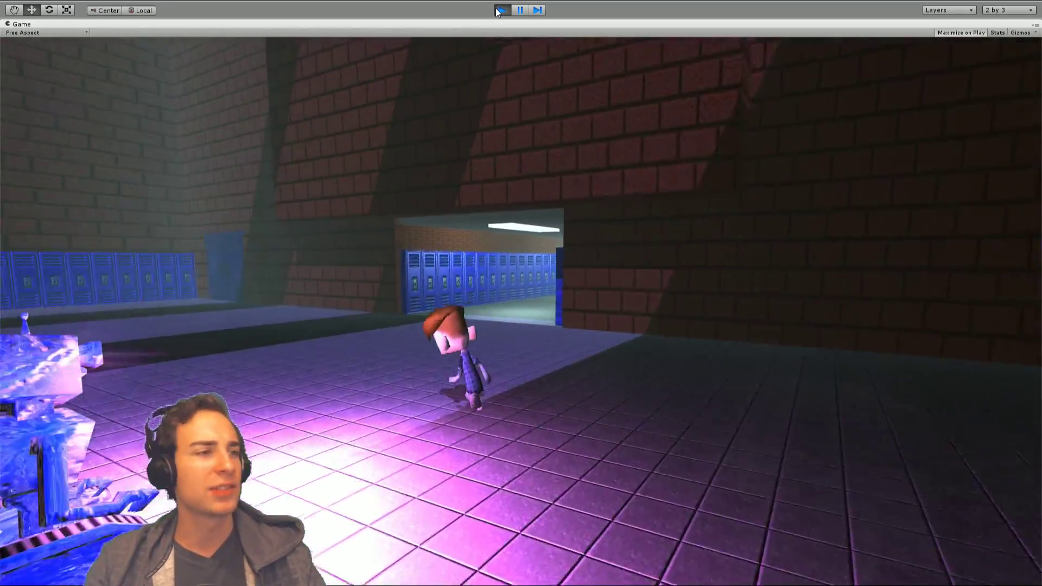
{"action": "key", "text": "Left"}
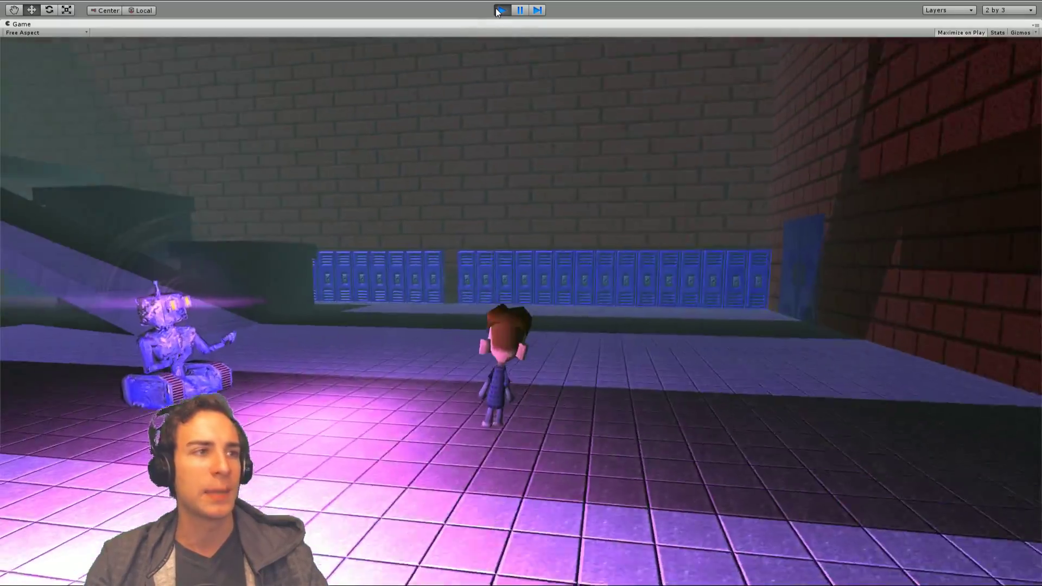
{"action": "key", "text": "space"}
{"action": "key", "text": "Up"}
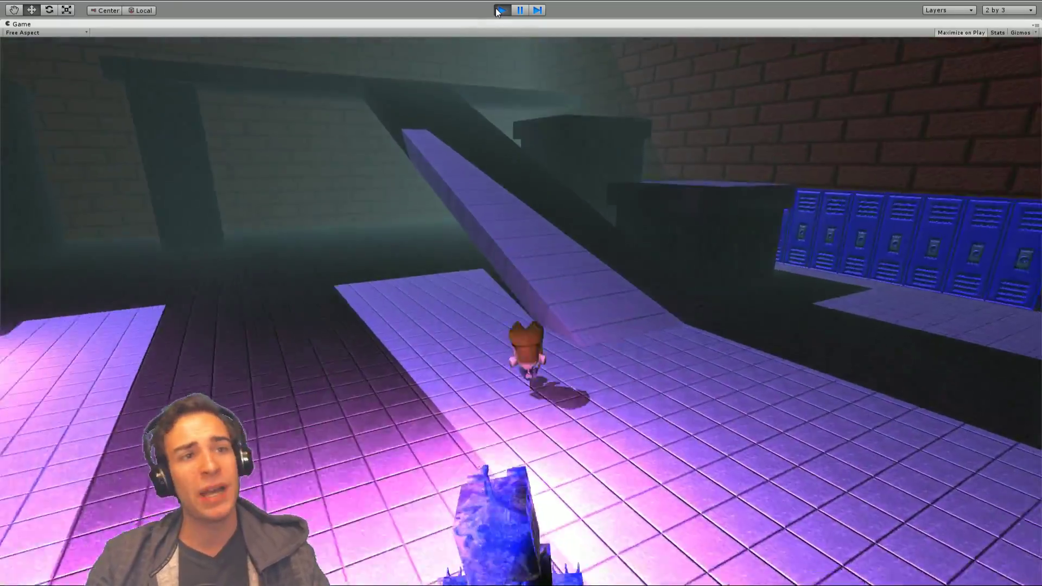
- Run the character up the ramp and along the raised platform, jumping across to the tall block
{"action": "key", "text": "Up"}
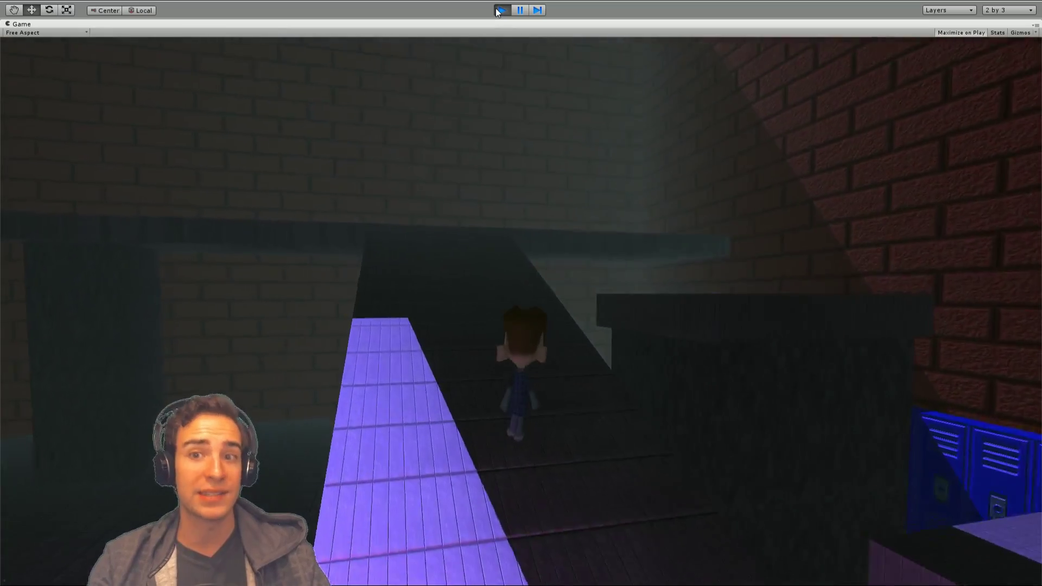
{"action": "key", "text": "Up"}
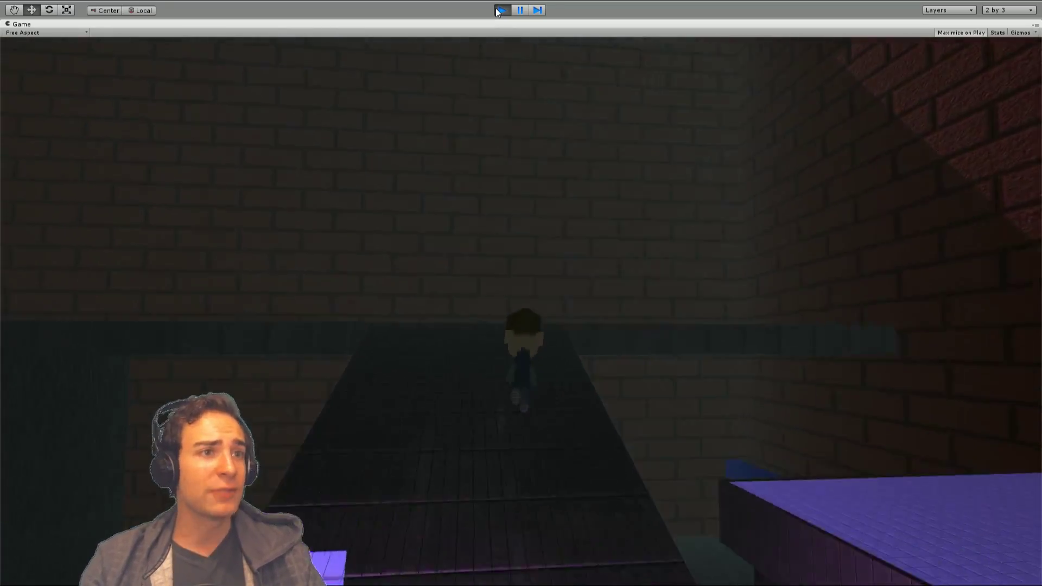
{"action": "key", "text": "Up"}
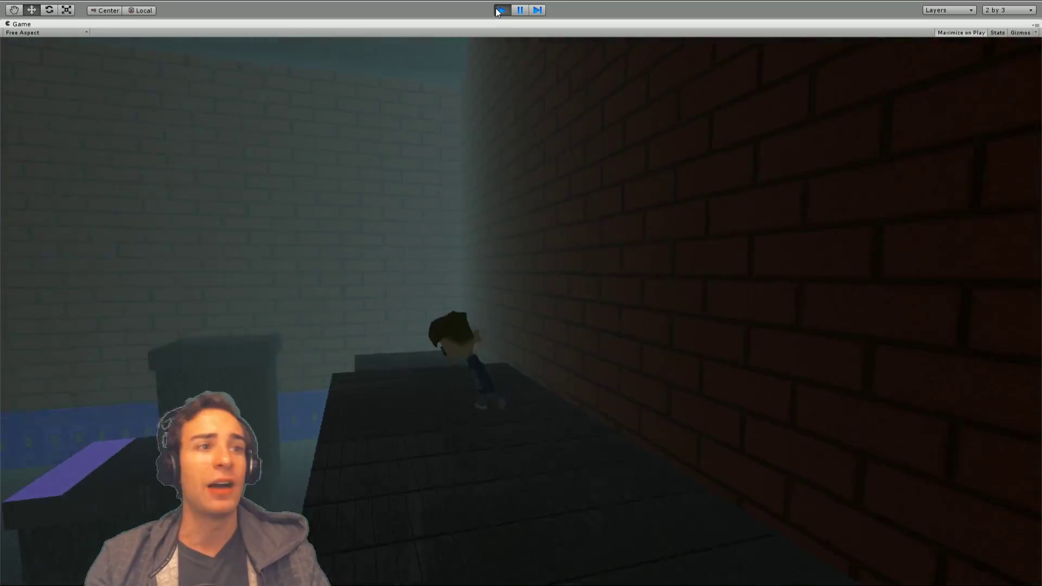
{"action": "key", "text": "space"}
{"action": "key", "text": "Up"}
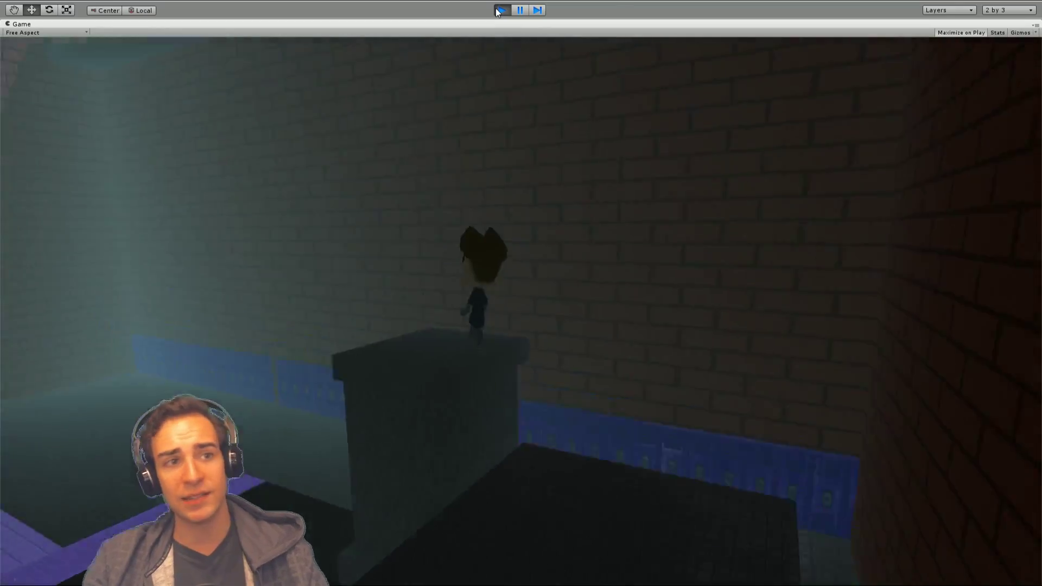
- Jump the character off the tall block and run past the robots across the lower floor toward the hallway
{"action": "key", "text": "space"}
{"action": "key", "text": "Up"}
{"action": "key", "text": "space"}
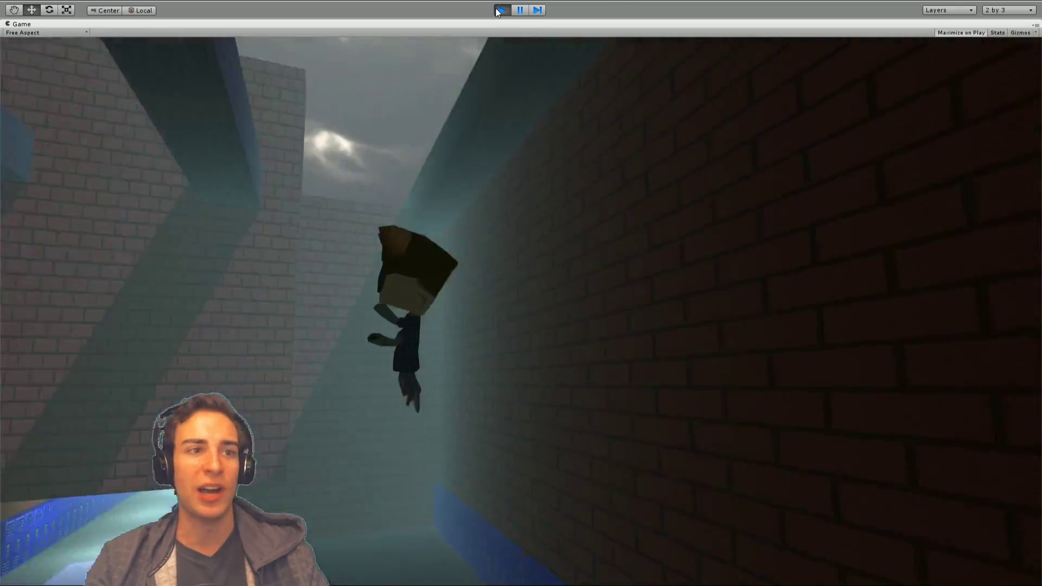
{"action": "key", "text": "Up"}
{"action": "key", "text": "space"}
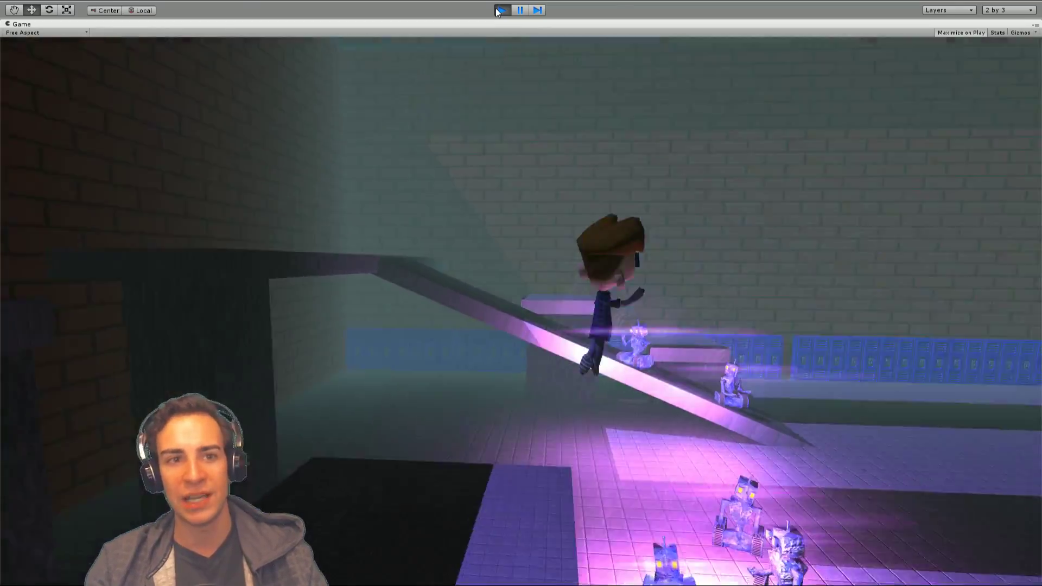
{"action": "key", "text": "Up"}
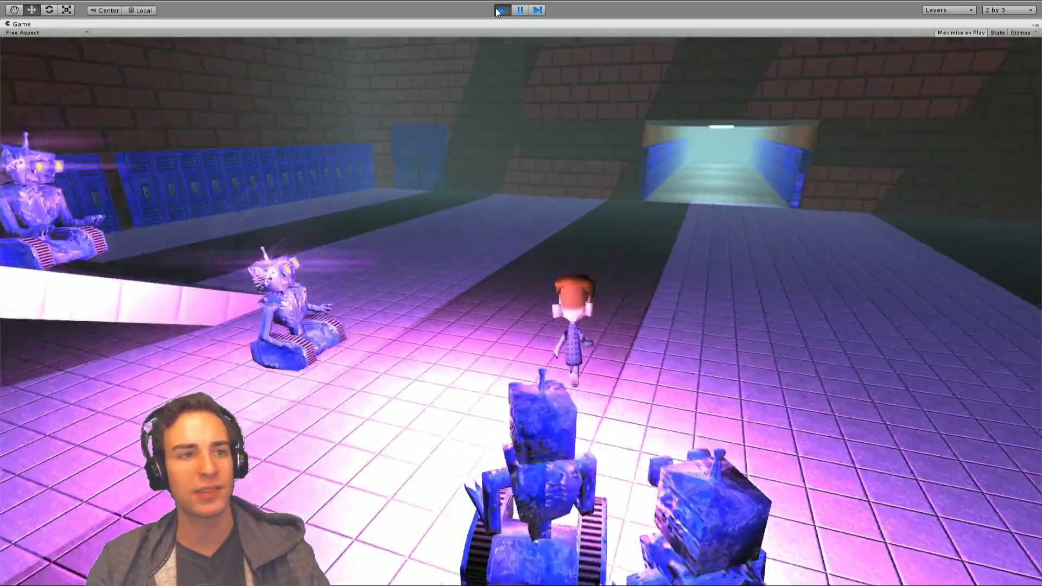
{"action": "key", "text": "Up"}
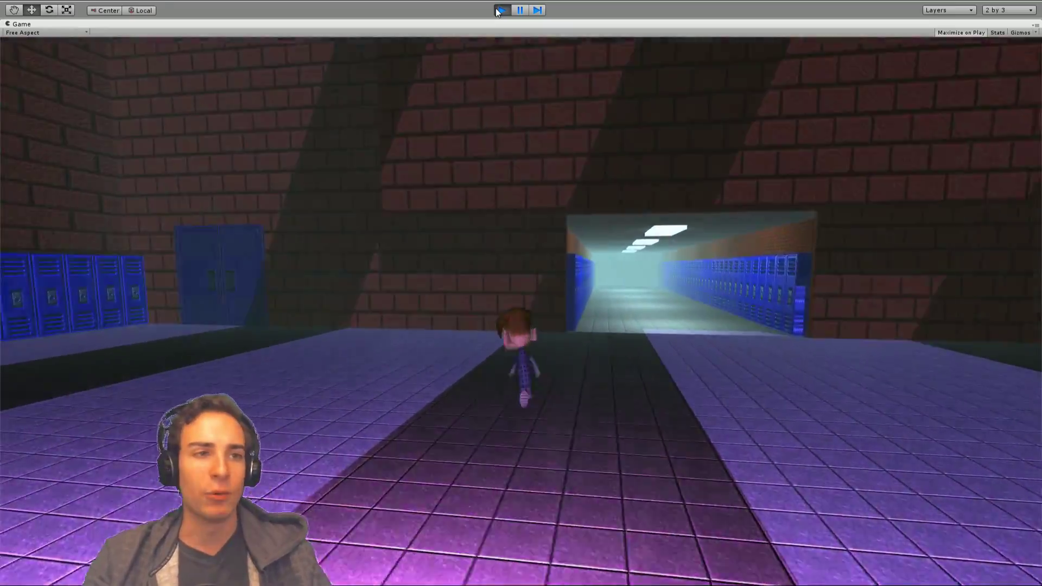
- Turn the character back from the hallway and test jumping on the low block beside the ramp
{"action": "key", "text": "Left"}
{"action": "key", "text": "Up"}
{"action": "key", "text": "Left"}
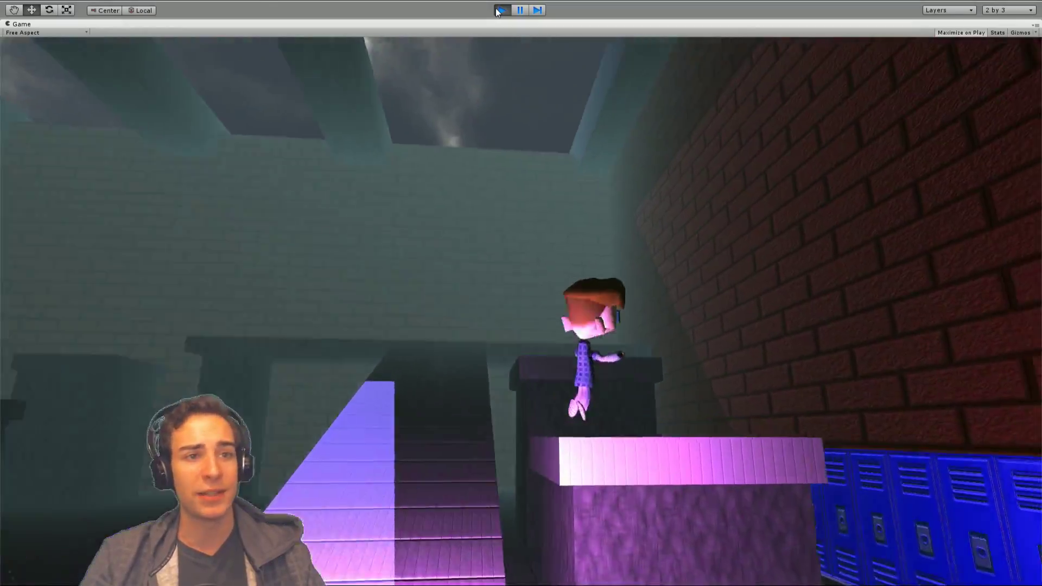
{"action": "key", "text": "space"}
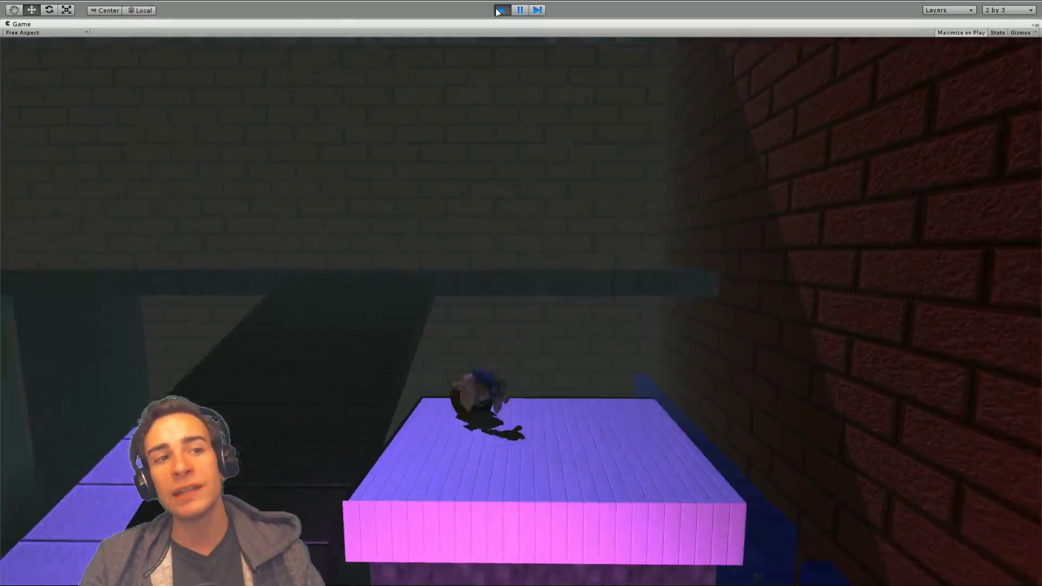
{"action": "key", "text": "space"}
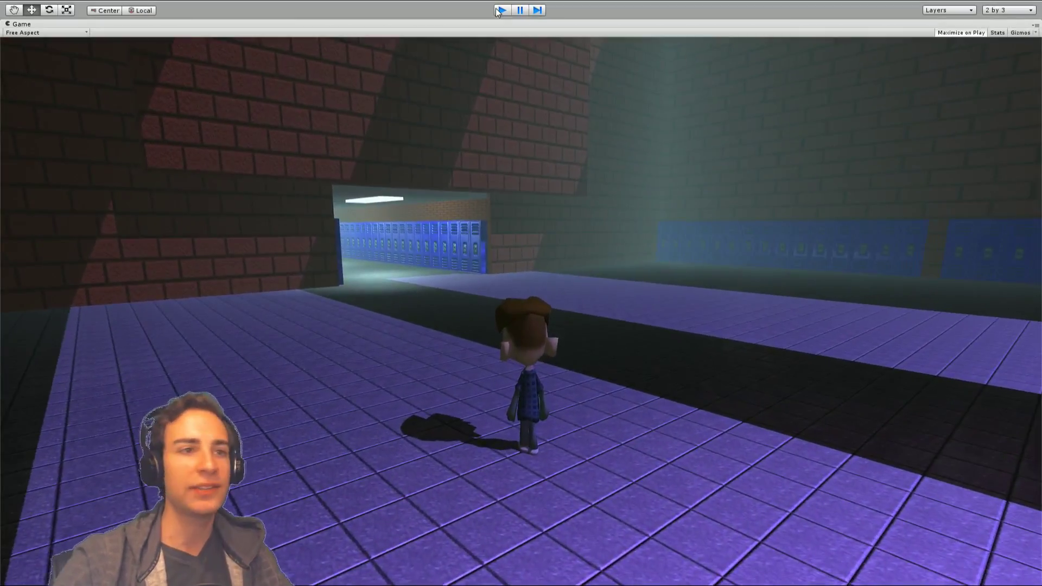
- Stop play mode and bring the room's ramp, platforms and robots into an overview in the Scene view
{"action": "left_click", "coordinate": [496, 9]}
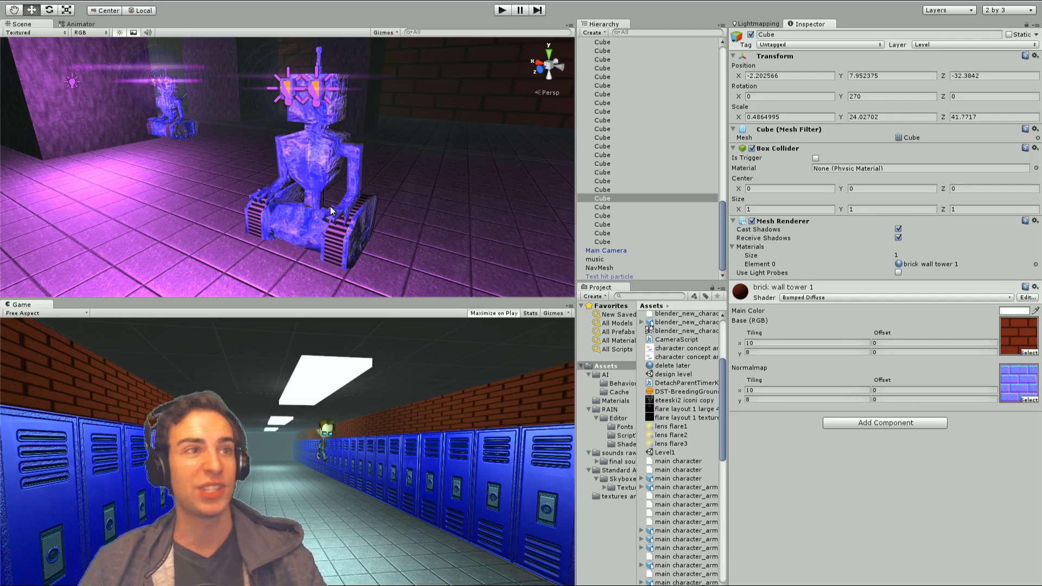
{"action": "key", "text": "s"}
{"action": "right_click_drag", "start_coordinate": [331, 211], "coordinate": [489, 236]}
{"action": "key", "text": "w"}
{"action": "key", "text": "e"}
{"action": "key", "text": "s"}
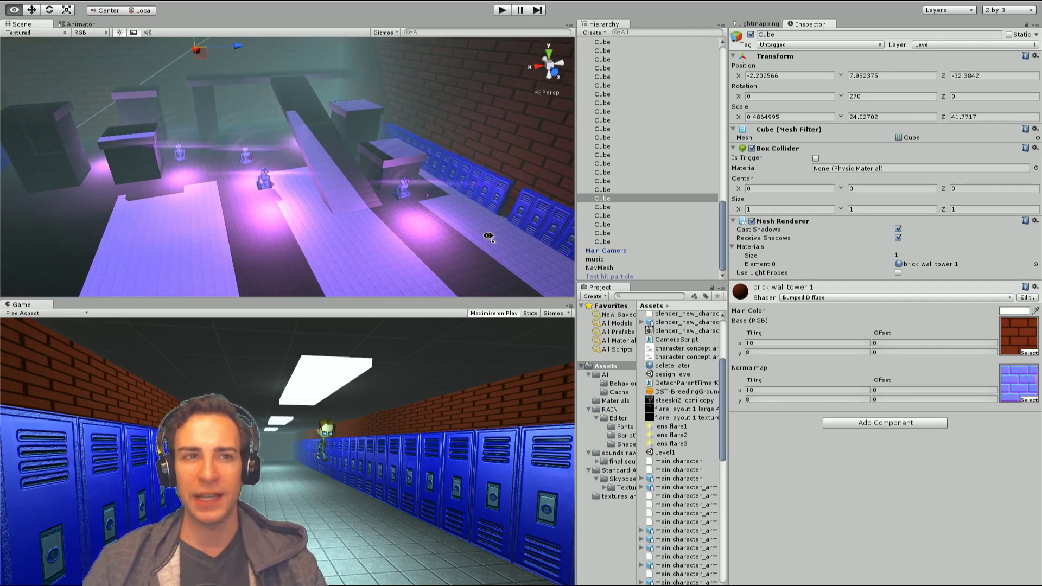
- Select the NavMesh object and examine its walkable areas over the floor, ramp and blocks
{"action": "left_click", "coordinate": [640, 269]}
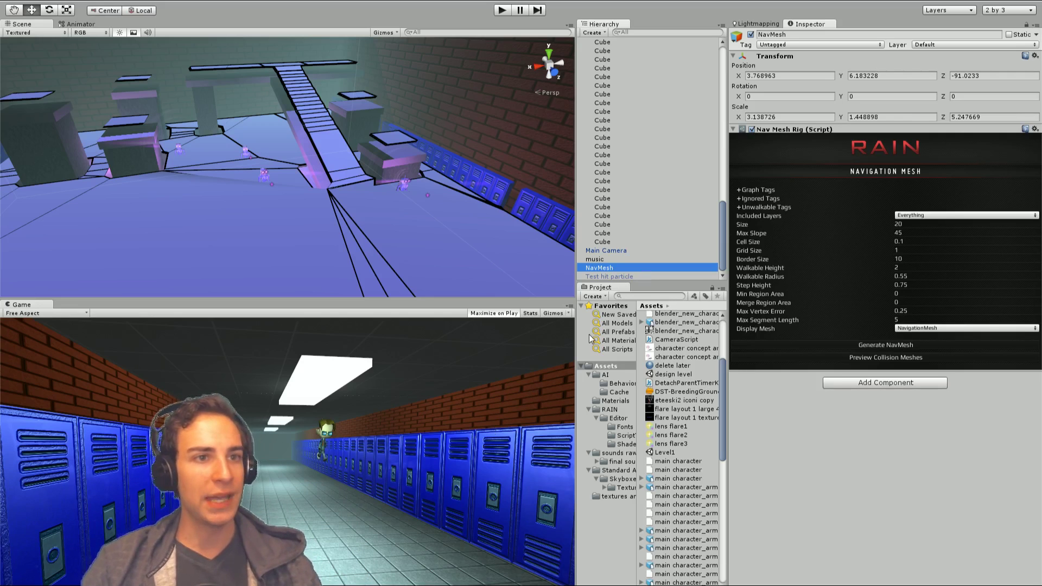
{"action": "right_click_drag", "start_coordinate": [299, 152], "coordinate": [242, 92]}
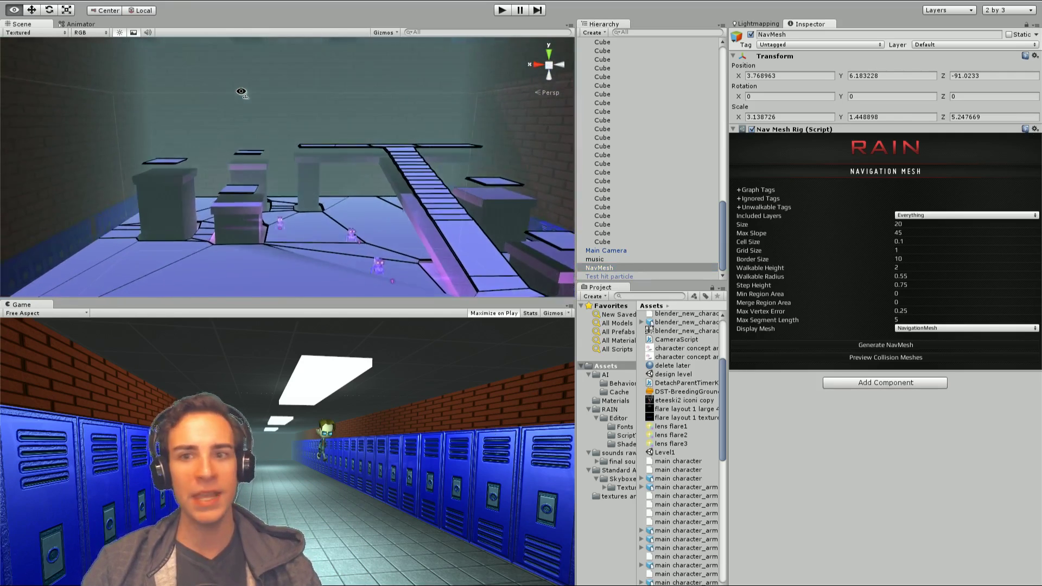
{"action": "left_click_drag", "start_coordinate": [241, 92], "coordinate": [274, 98], "text": "alt"}
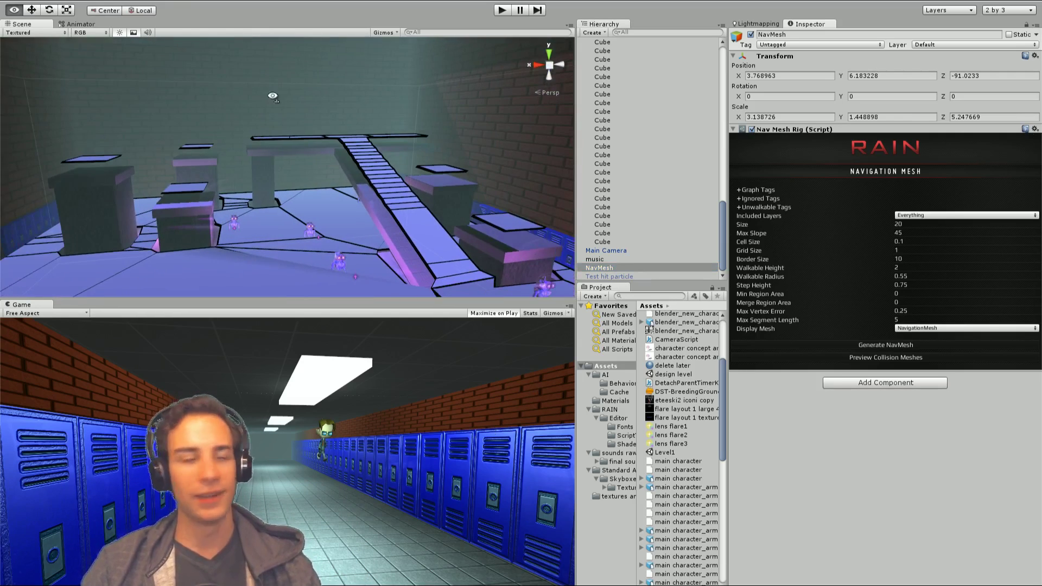
- Open the design level scene and deactivate every school object except the second-to-last one
{"action": "double_click", "coordinate": [672, 375]}
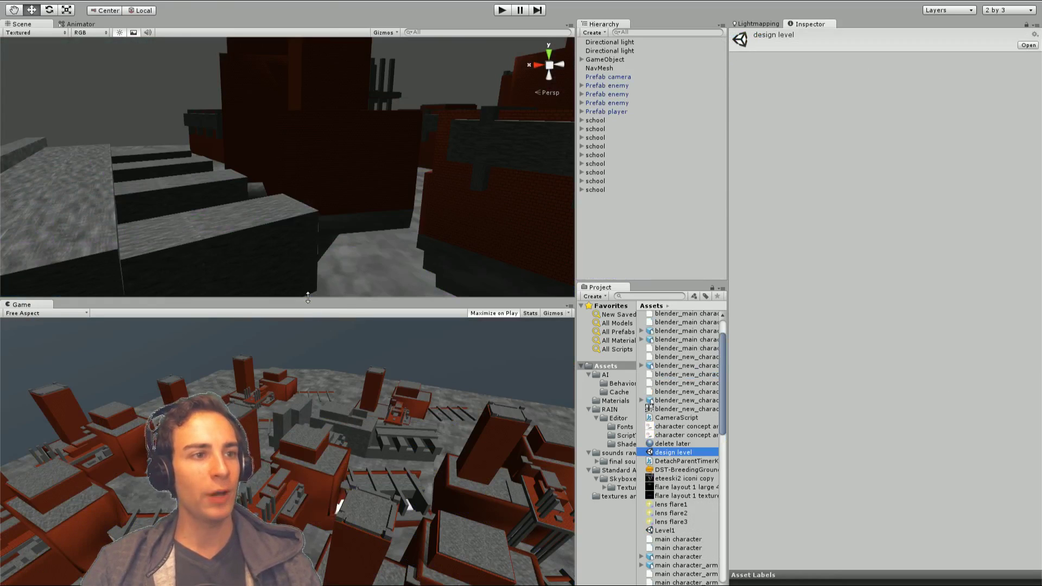
{"action": "left_click", "coordinate": [596, 189]}
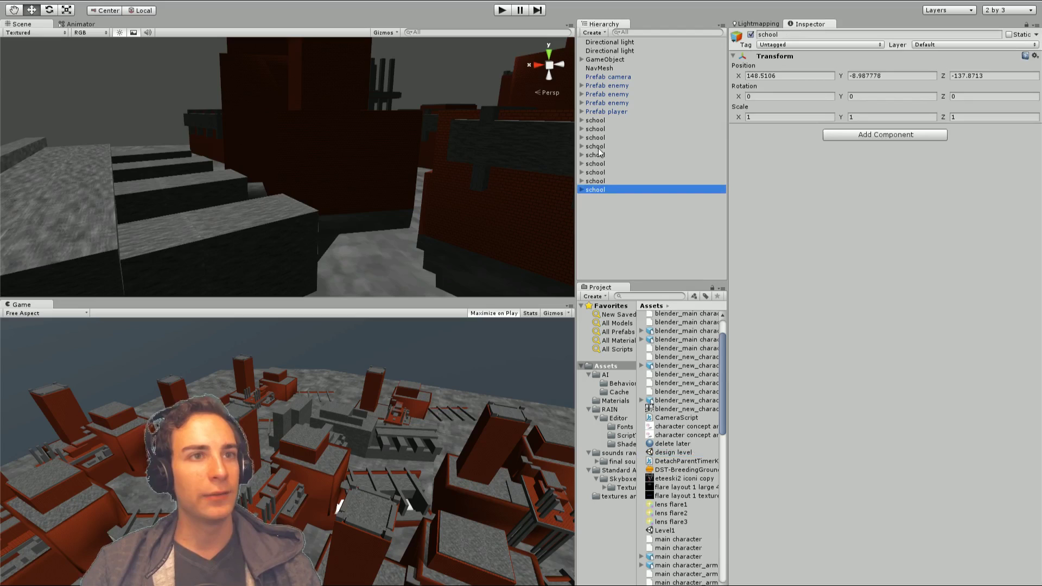
{"action": "left_click", "coordinate": [596, 121], "text": "shift"}
{"action": "left_click", "coordinate": [602, 173], "text": "ctrl"}
{"action": "left_click", "coordinate": [602, 181], "text": "ctrl"}
{"action": "left_click", "coordinate": [602, 171], "text": "ctrl"}
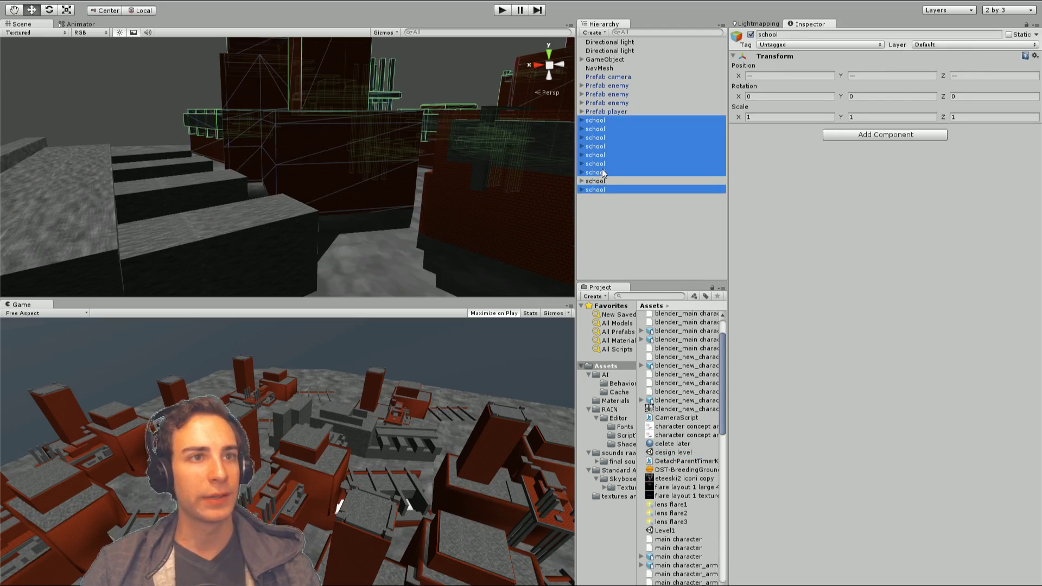
{"action": "left_click", "coordinate": [751, 35]}
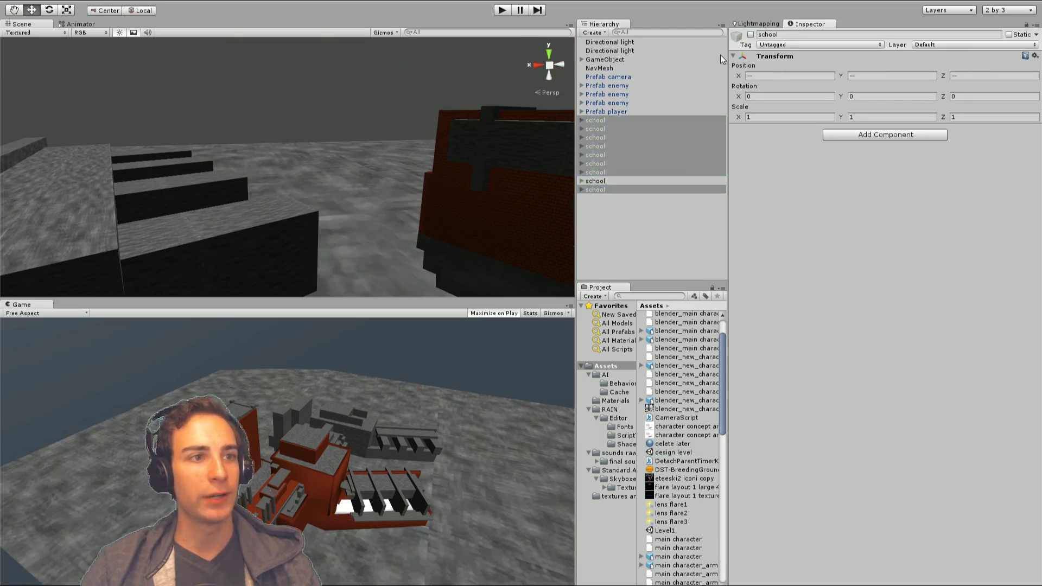
- Deactivate the cubes grouped under GameObject, leaving the ground cube out of the selection
{"action": "left_click", "coordinate": [626, 59]}
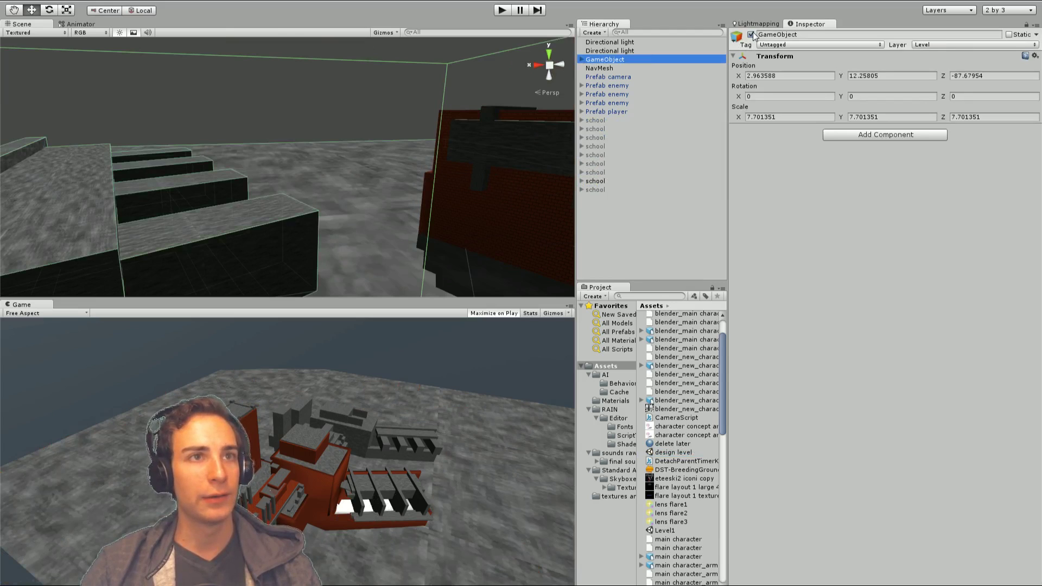
{"action": "left_click", "coordinate": [582, 59]}
{"action": "left_click", "coordinate": [597, 68]}
{"action": "scroll", "coordinate": [608, 109], "scroll_direction": "down", "scroll_amount": 5}
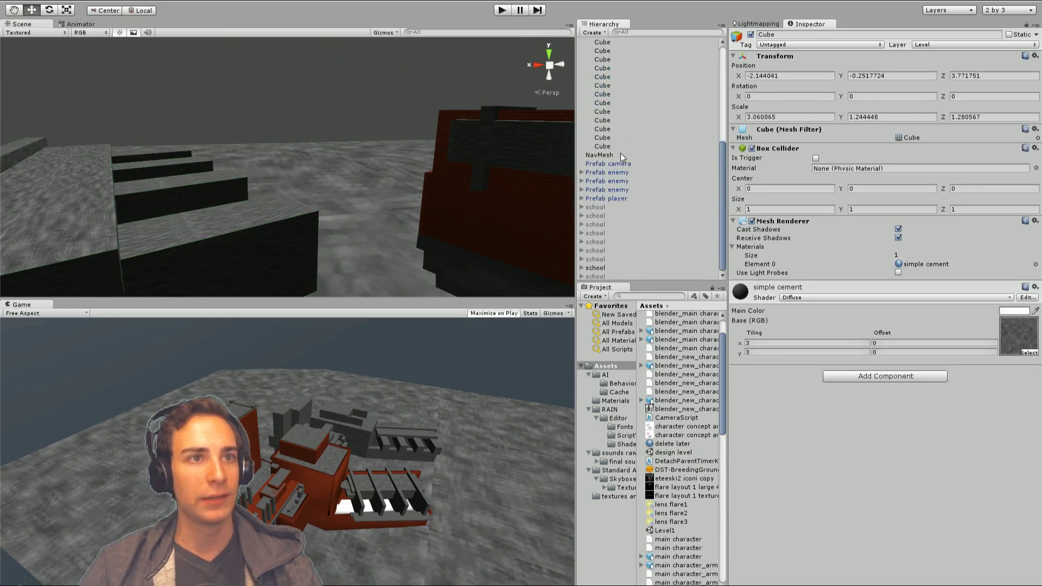
{"action": "left_click", "coordinate": [619, 146], "text": "shift"}
{"action": "left_click", "coordinate": [352, 214], "text": "shift"}
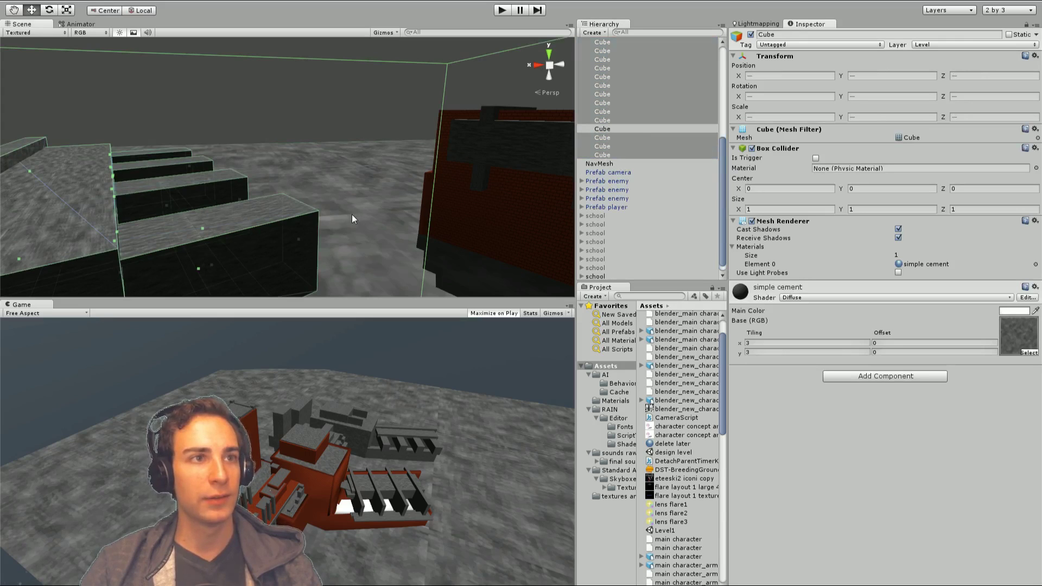
{"action": "left_click", "coordinate": [751, 35]}
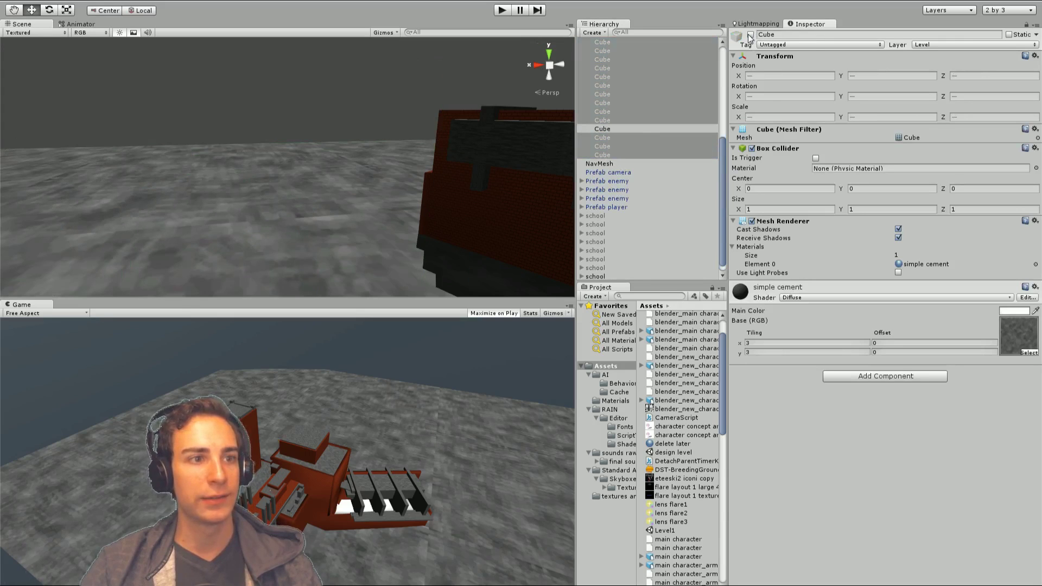
- Maximize the Scene view and examine the remaining school building from the outside
{"action": "right_click_drag", "start_coordinate": [412, 64], "coordinate": [589, 89]}
{"action": "key", "text": "space"}
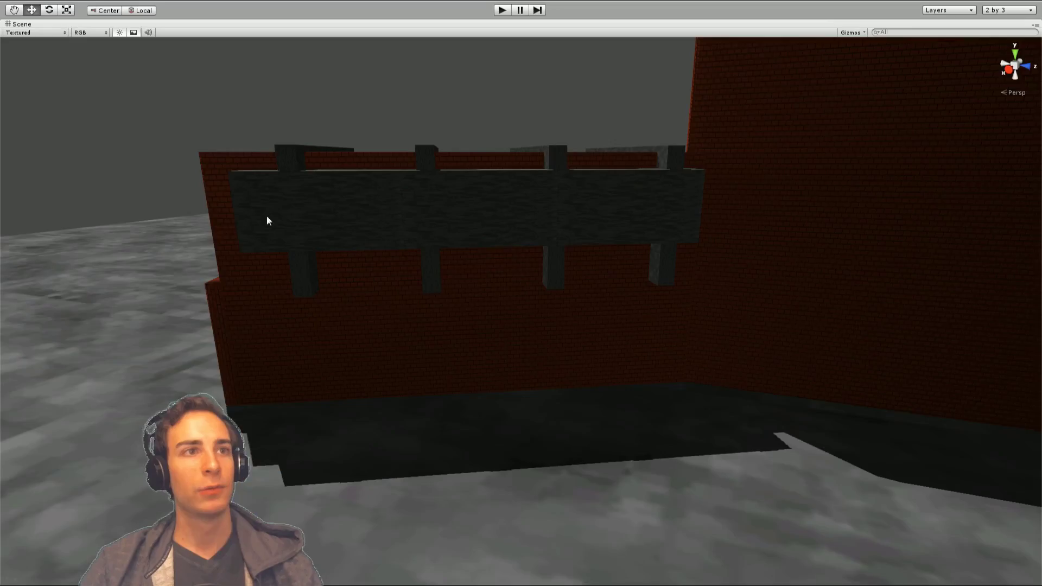
{"action": "right_click_drag", "start_coordinate": [267, 220], "coordinate": [749, 249]}
{"action": "key", "text": "w"}
{"action": "right_click_drag", "start_coordinate": [719, 299], "coordinate": [740, 294]}
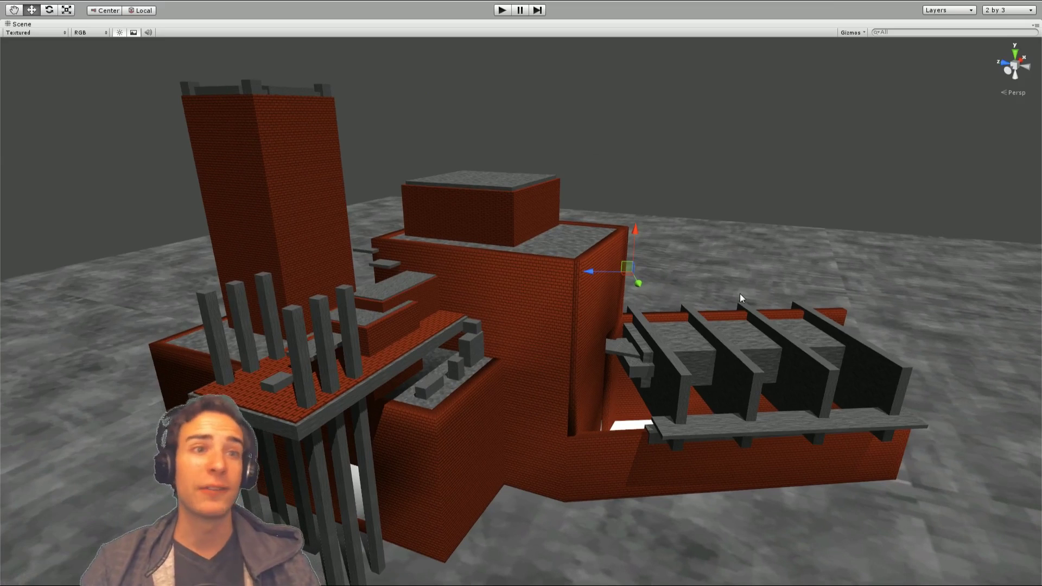
{"action": "mouse_move", "coordinate": [557, 343]}
{"action": "right_mouse_down"}
{"action": "mouse_move", "coordinate": [604, 322]}
{"action": "mouse_move", "coordinate": [560, 338]}
{"action": "right_mouse_up"}
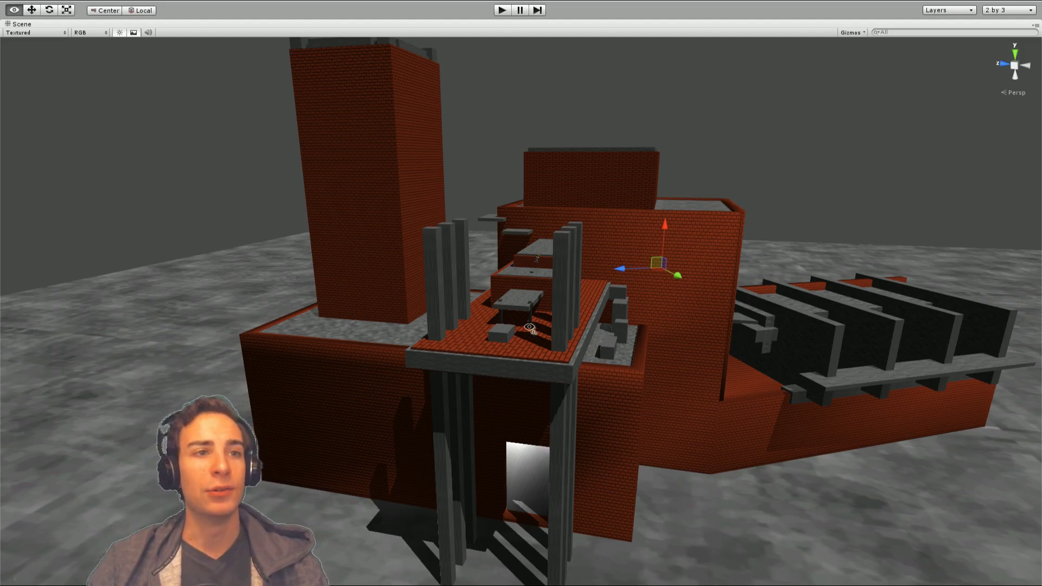
- Inspect the pillared entrance and stepped rooftop platforms around the player up close, and restore the multi-pane layout
{"action": "left_click_drag", "start_coordinate": [578, 304], "coordinate": [543, 314], "text": "alt"}
{"action": "key", "text": "w"}
{"action": "right_click_drag", "start_coordinate": [542, 313], "coordinate": [567, 310]}
{"action": "left_click_drag", "start_coordinate": [568, 312], "coordinate": [533, 187], "text": "alt"}
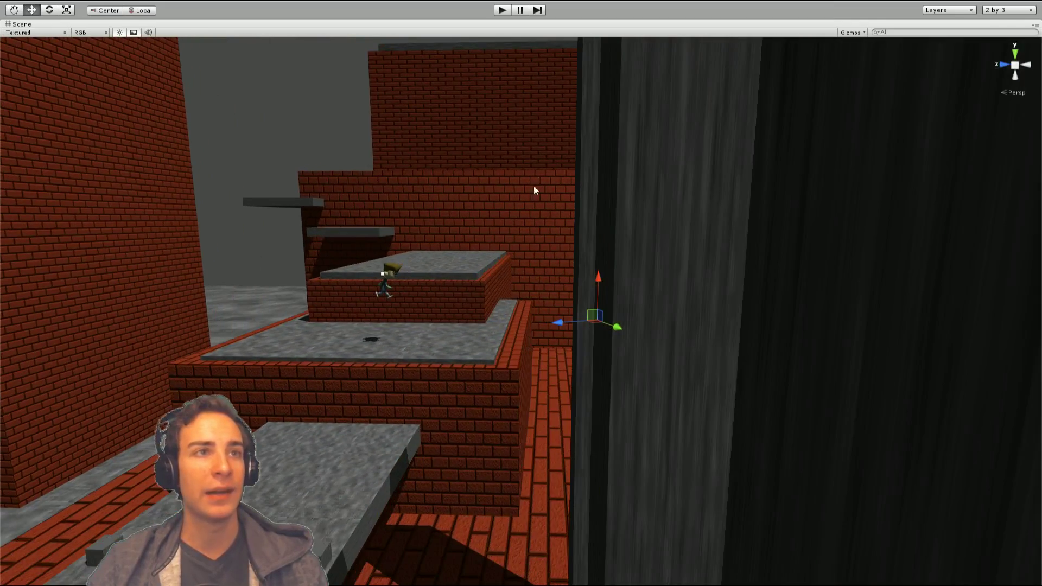
{"action": "key", "text": "shift+space"}
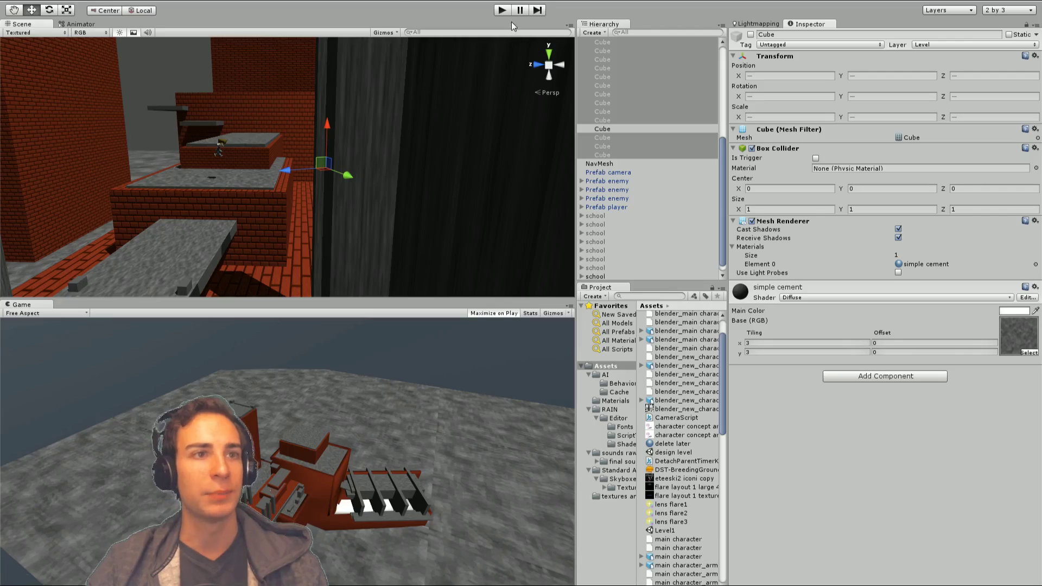
- Start play mode in the design level and run and jump the character across the stepped concrete rooftops
{"action": "left_click", "coordinate": [503, 13]}
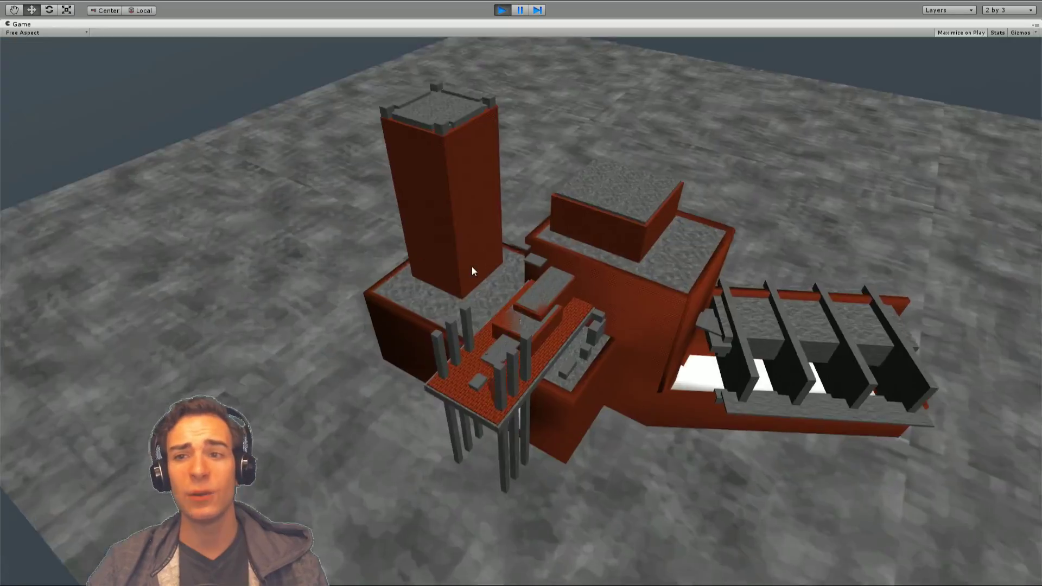
{"action": "key", "text": "w"}
{"action": "key", "text": "space"}
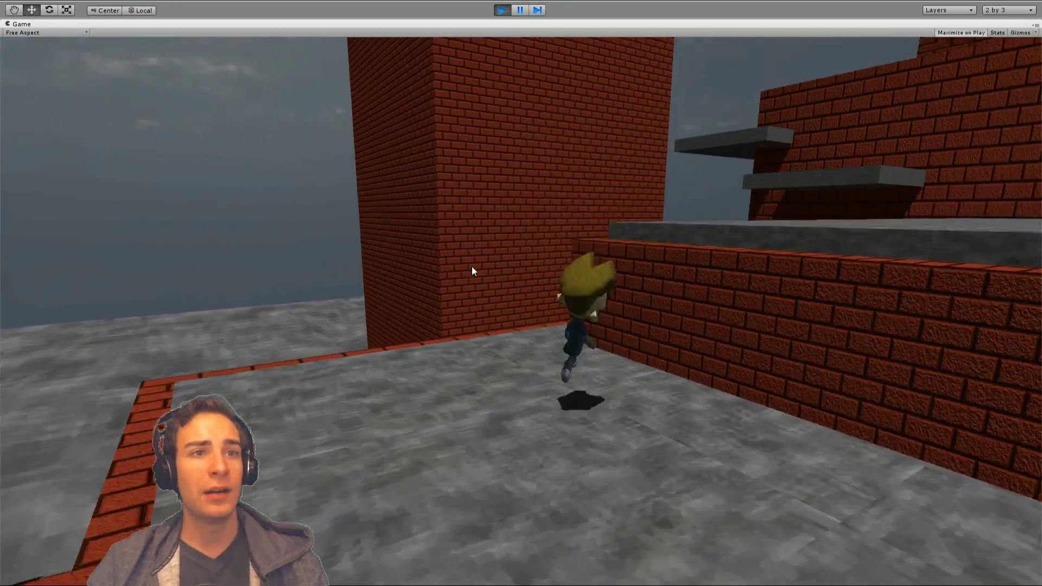
{"action": "key", "text": "w"}
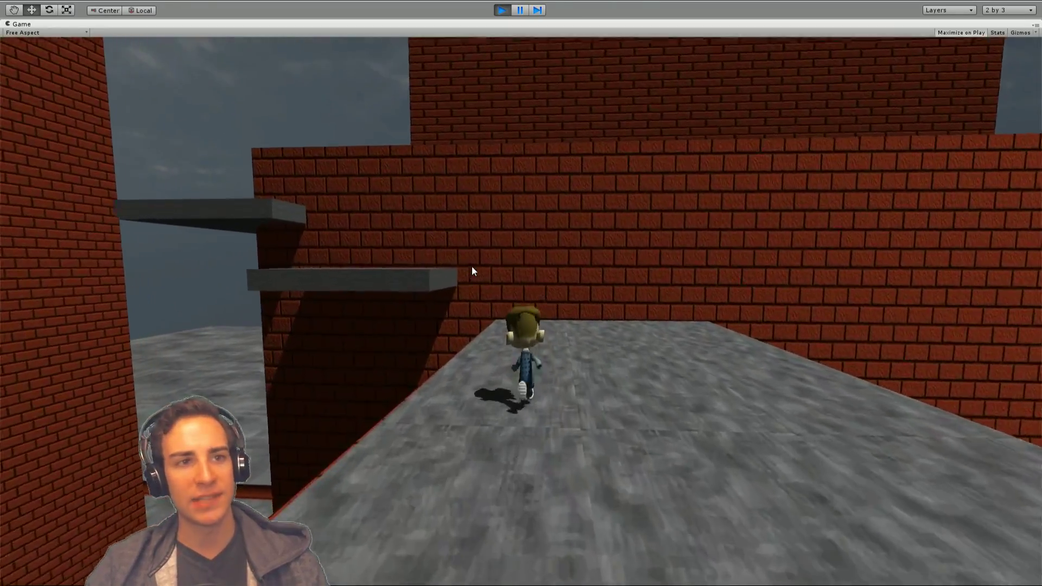
- Jump the character up the two floating concrete slabs toward the higher brick roof
{"action": "key", "text": "a"}
{"action": "key", "text": "space"}
{"action": "key", "text": "a"}
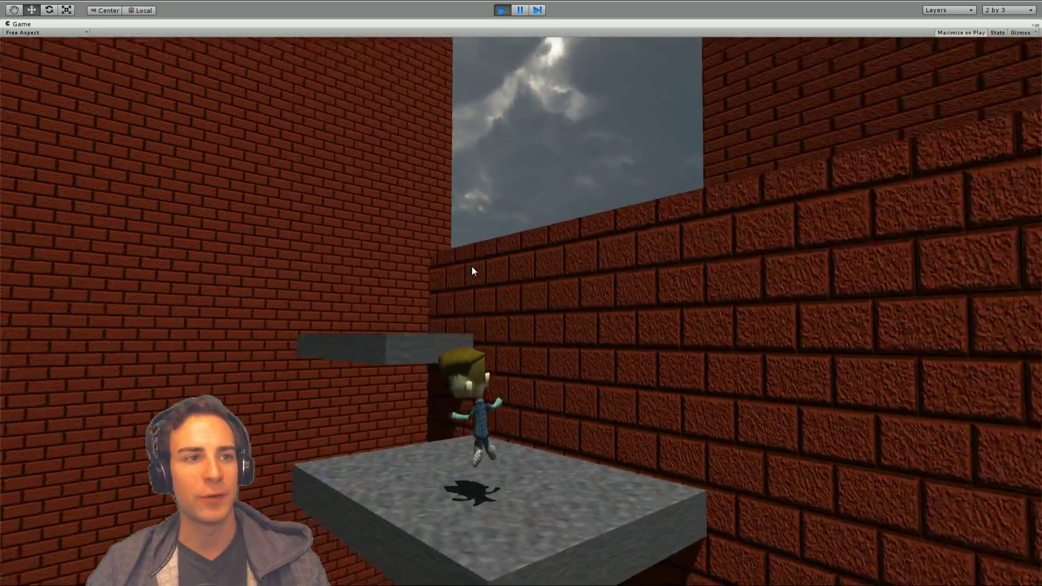
{"action": "key", "text": "space"}
{"action": "key", "text": "w"}
{"action": "key", "text": "space"}
{"action": "key", "text": "d"}
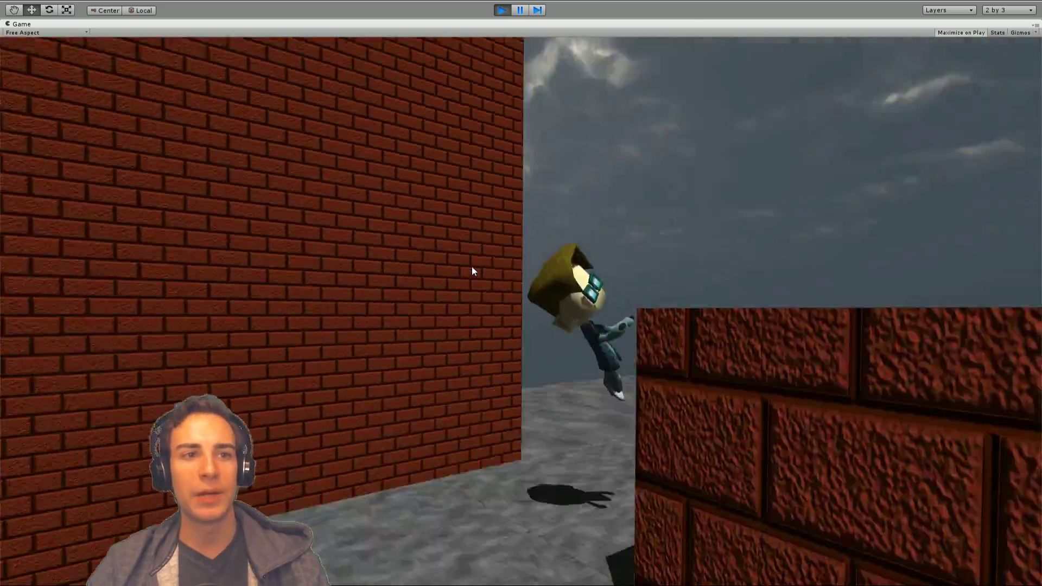
- Jump the character onto the upper roof's brick edge and run along it
{"action": "key", "text": "space"}
{"action": "key", "text": "w"}
- Run the character along the upper roof's brick edge and jump across to the wide brick ledge beside the wall
{"action": "key", "text": "w"}
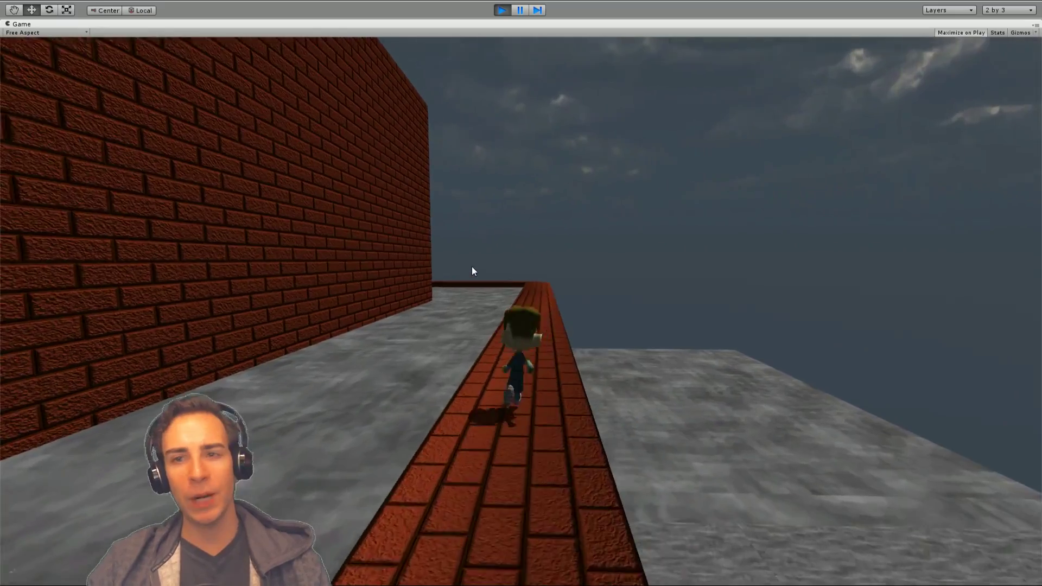
{"action": "key", "text": "w"}
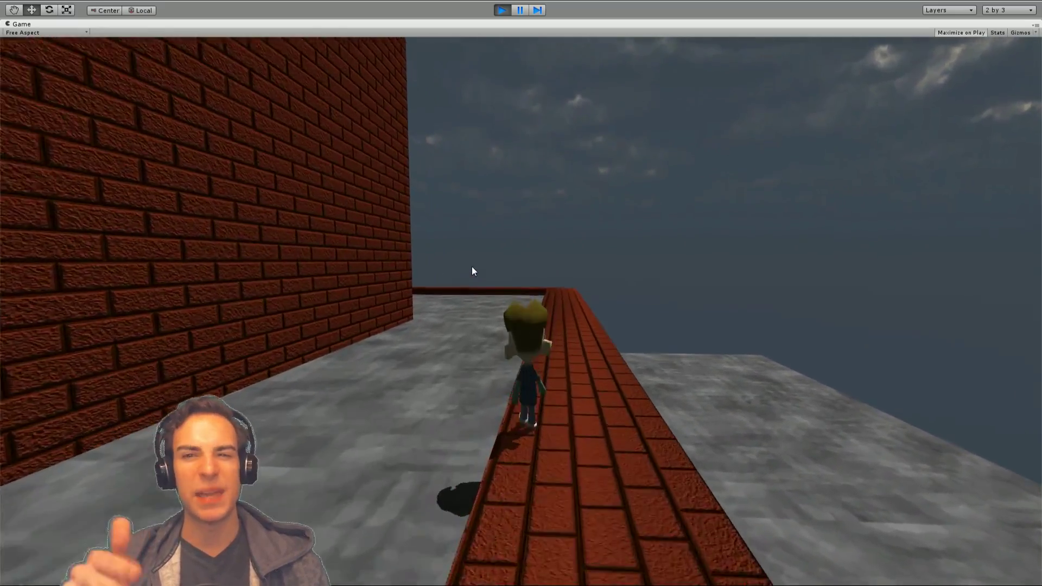
{"action": "key", "text": "d"}
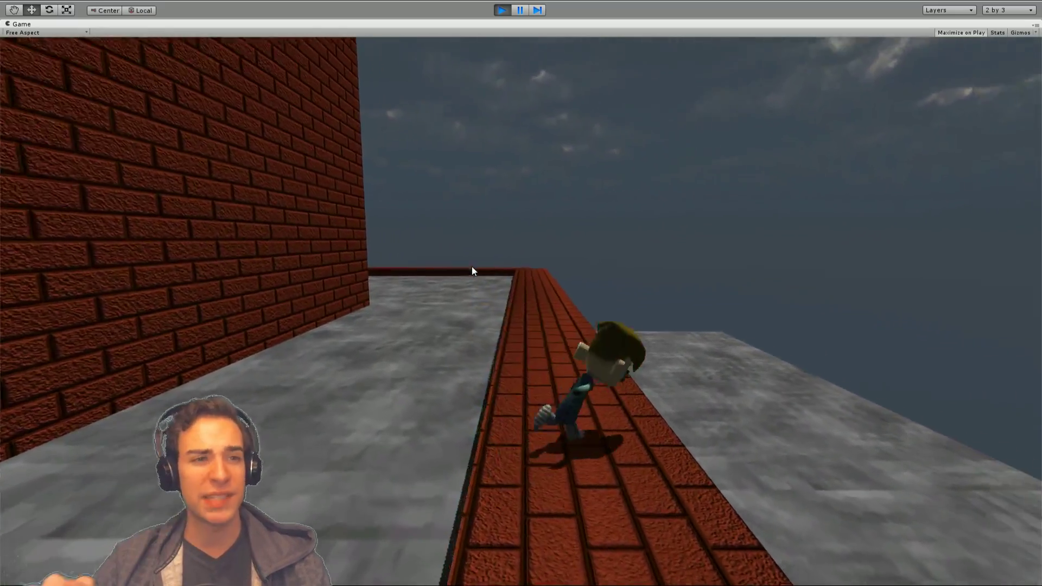
{"action": "key", "text": "space"}
{"action": "key", "text": "a"}
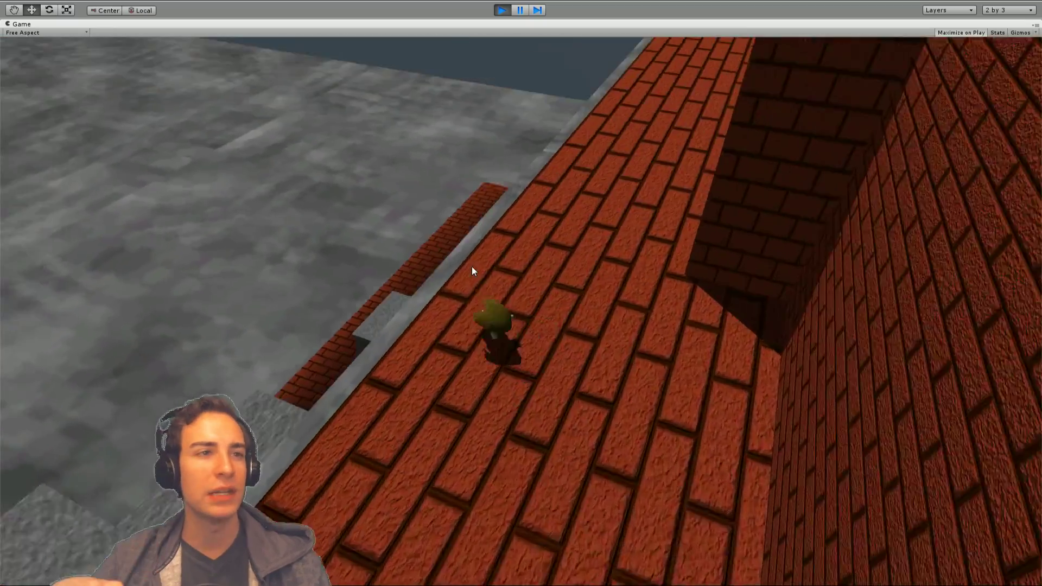
{"action": "key", "text": "space"}
{"action": "key", "text": "w"}
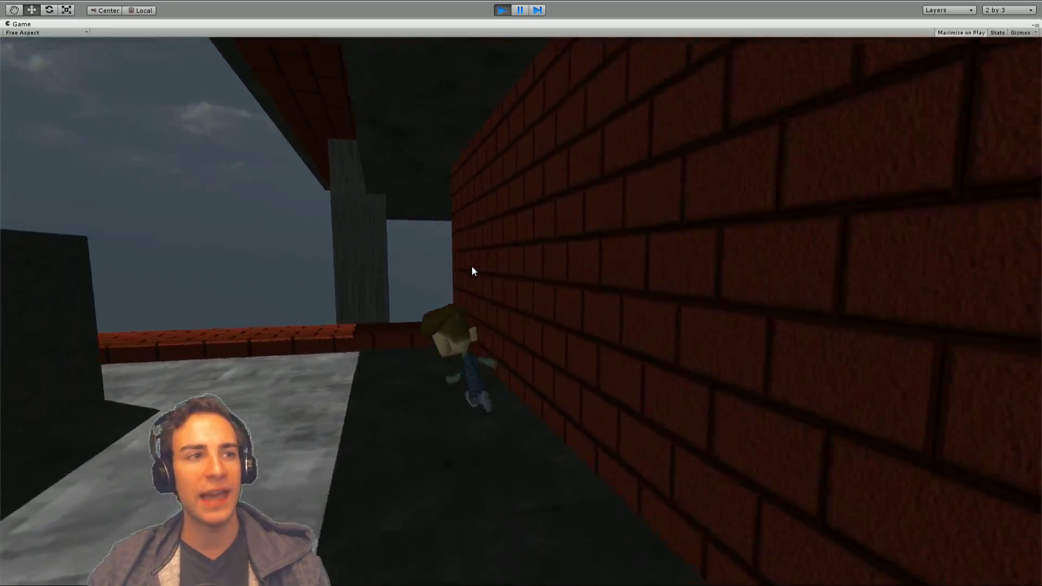
- Run the character along the shaded brick wall, jump off past the pillar, and head into the dark tiled room
{"action": "key", "text": "space"}
{"action": "key", "text": "w"}
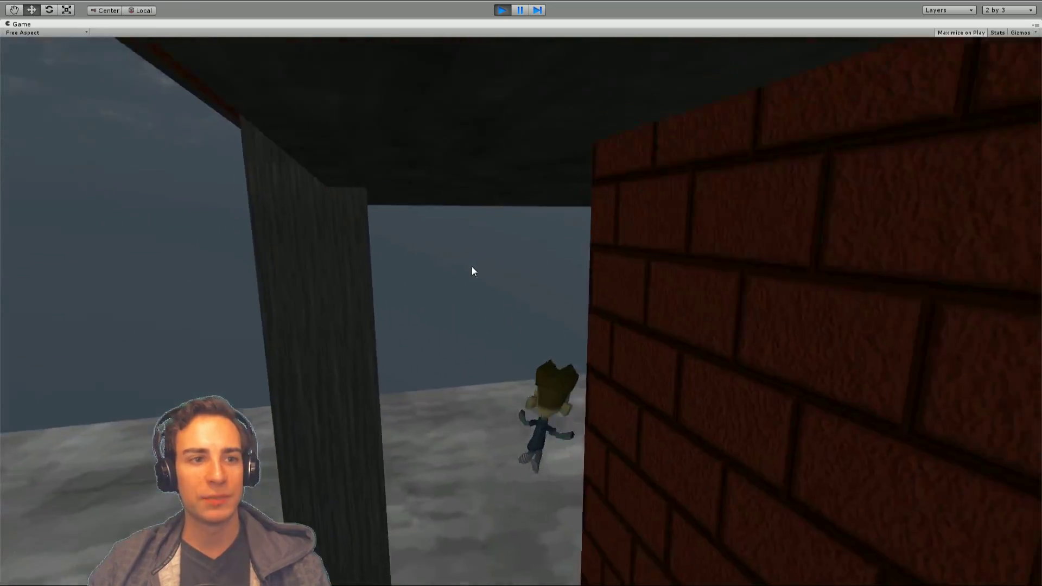
{"action": "key", "text": "w"}
{"action": "key", "text": "space"}
{"action": "key", "text": "w"}
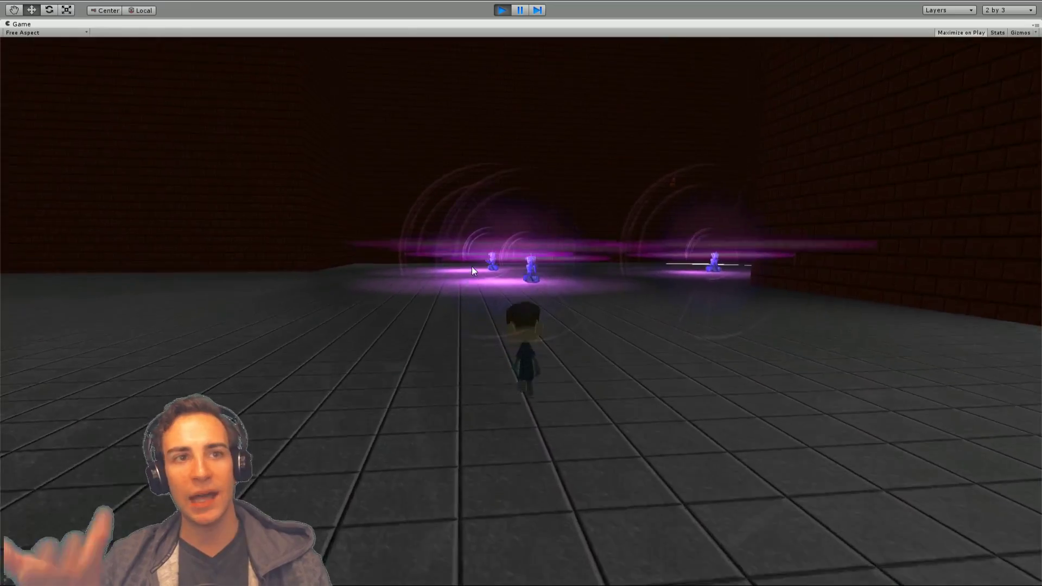
- Run the character across the dark tiled room into the purple-lit enemy robots, move around them, and end play mode
{"action": "key", "text": "w"}
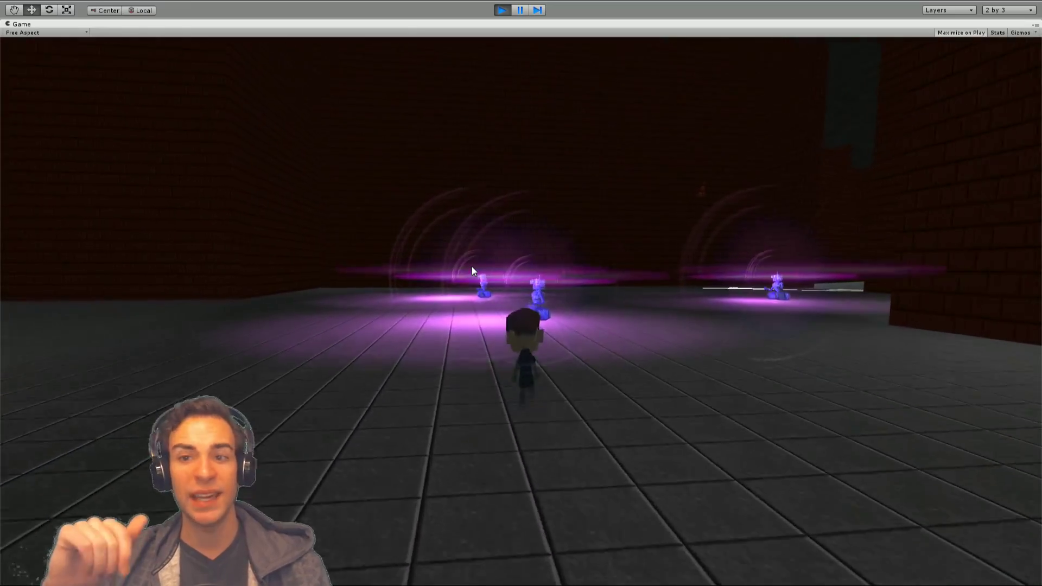
{"action": "key", "text": "w"}
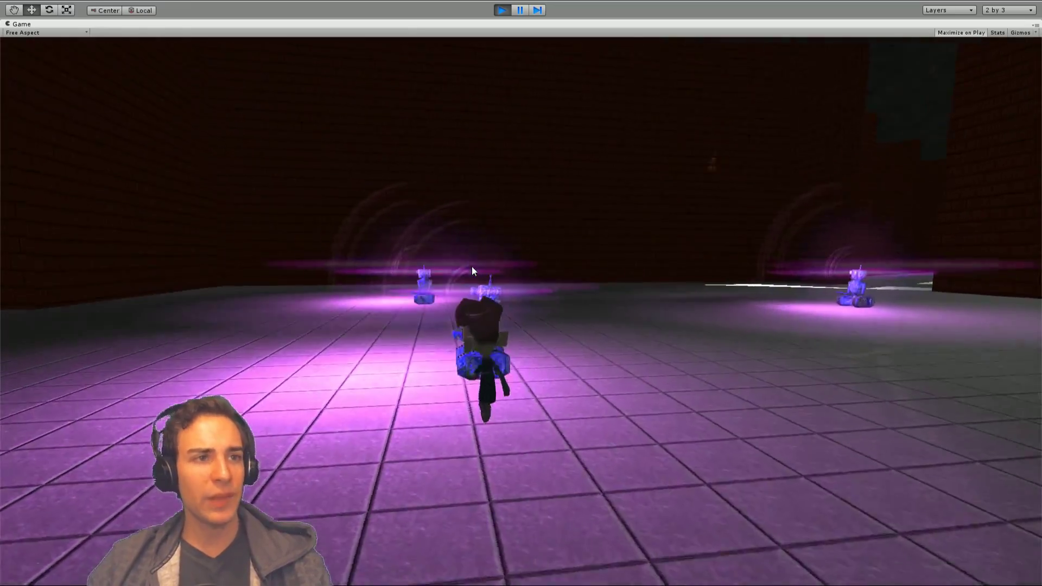
{"action": "key", "text": "a"}
{"action": "key", "text": "d"}
{"action": "key", "text": "w"}
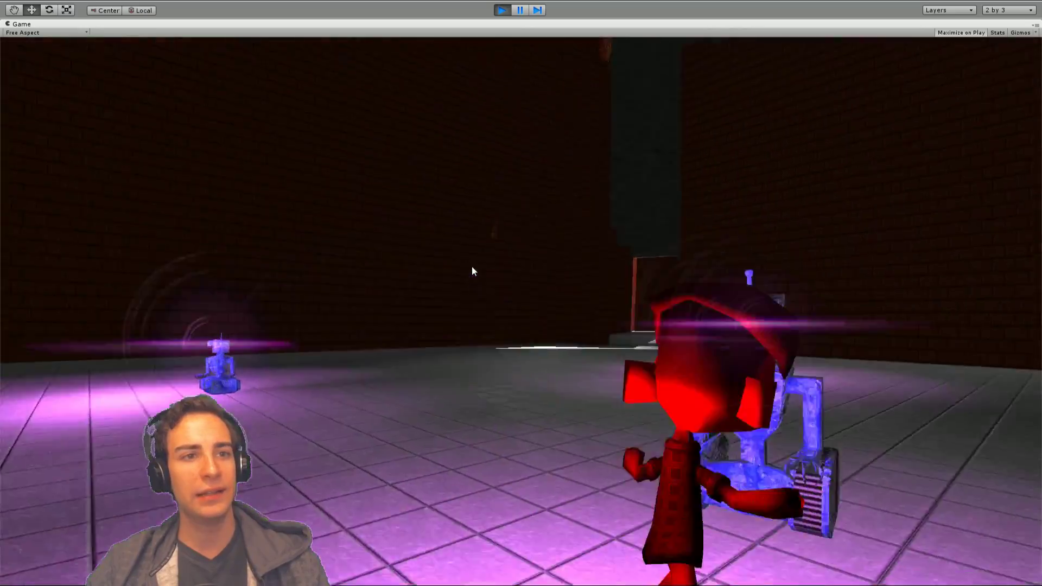
{"action": "key", "text": "d"}
{"action": "key", "text": "w"}
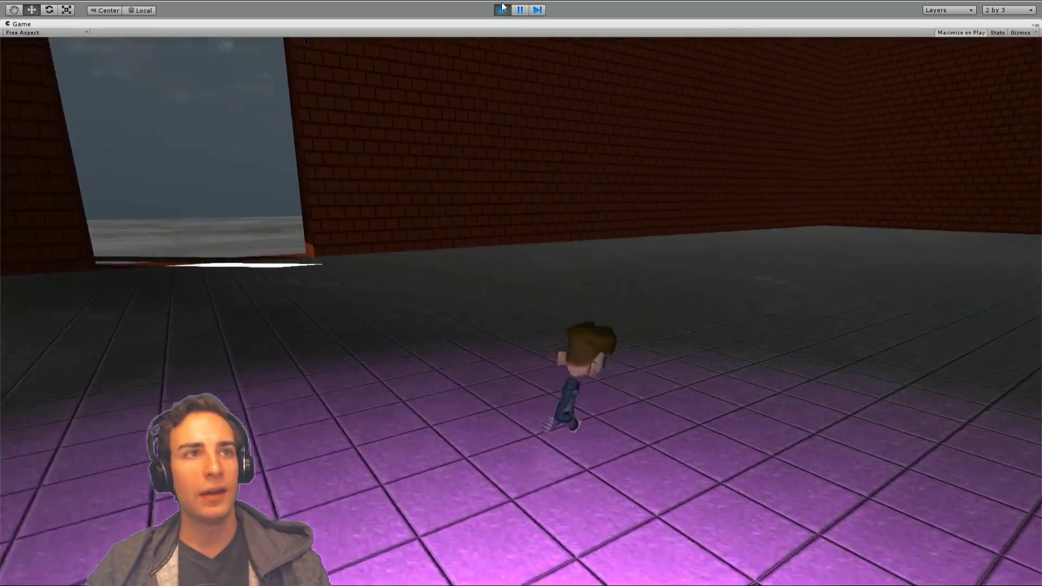
{"action": "left_click", "coordinate": [503, 10]}
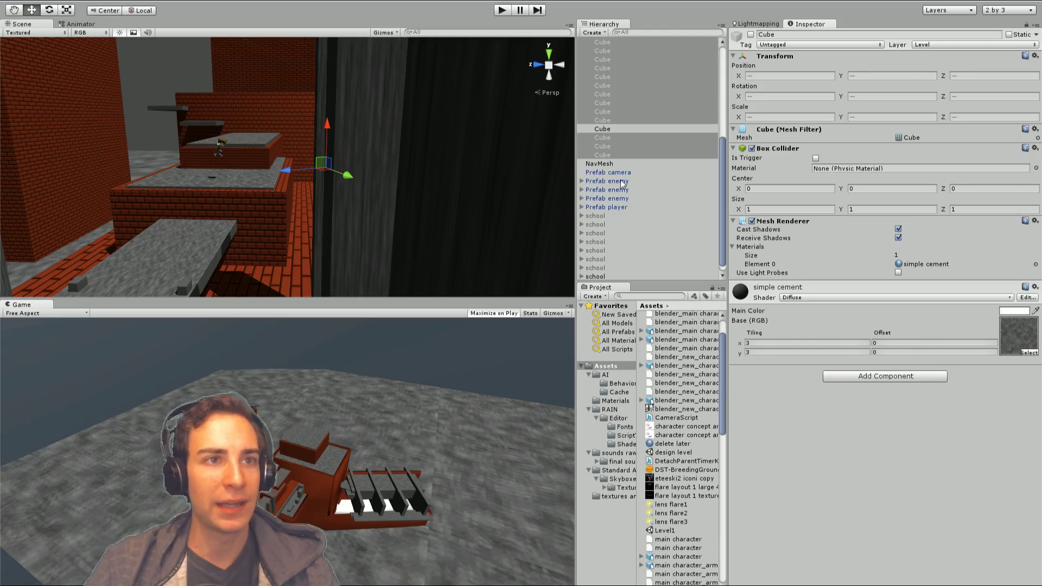
- Select all the school objects in the scene hierarchy and activate them together
{"action": "left_click", "coordinate": [607, 216]}
{"action": "scroll", "coordinate": [607, 217], "scroll_direction": "down", "scroll_amount": 1}
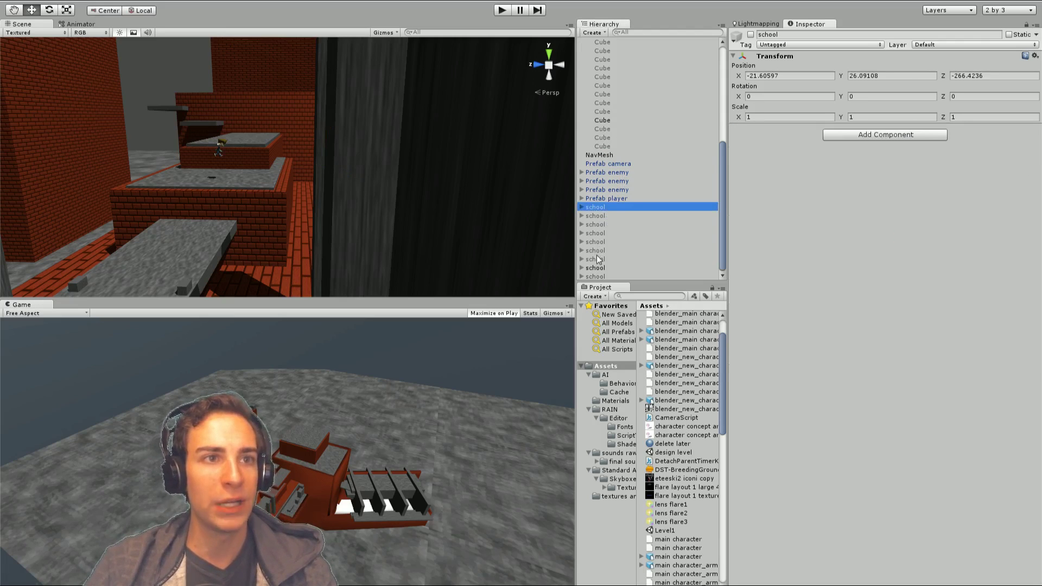
{"action": "left_click", "coordinate": [606, 271], "text": "shift"}
{"action": "left_click", "coordinate": [751, 35]}
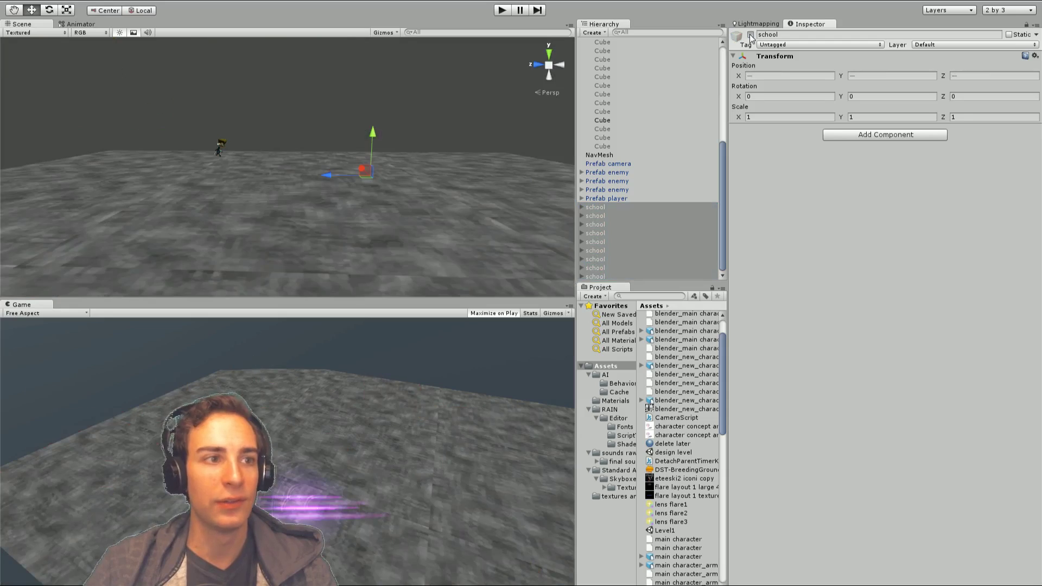
{"action": "left_click", "coordinate": [751, 35]}
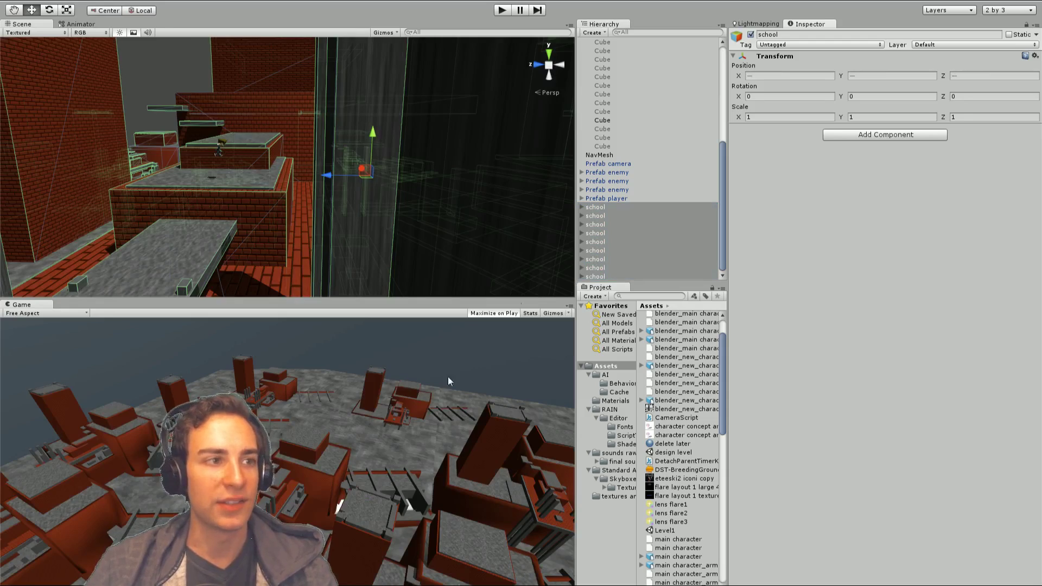
{"action": "left_click_drag", "start_coordinate": [302, 209], "coordinate": [311, 293], "text": "alt"}
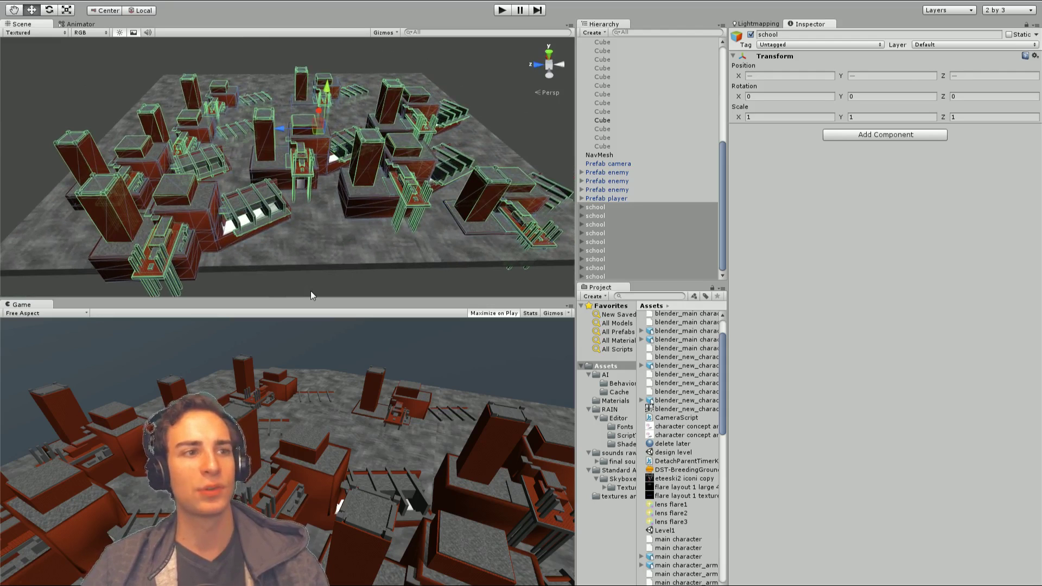